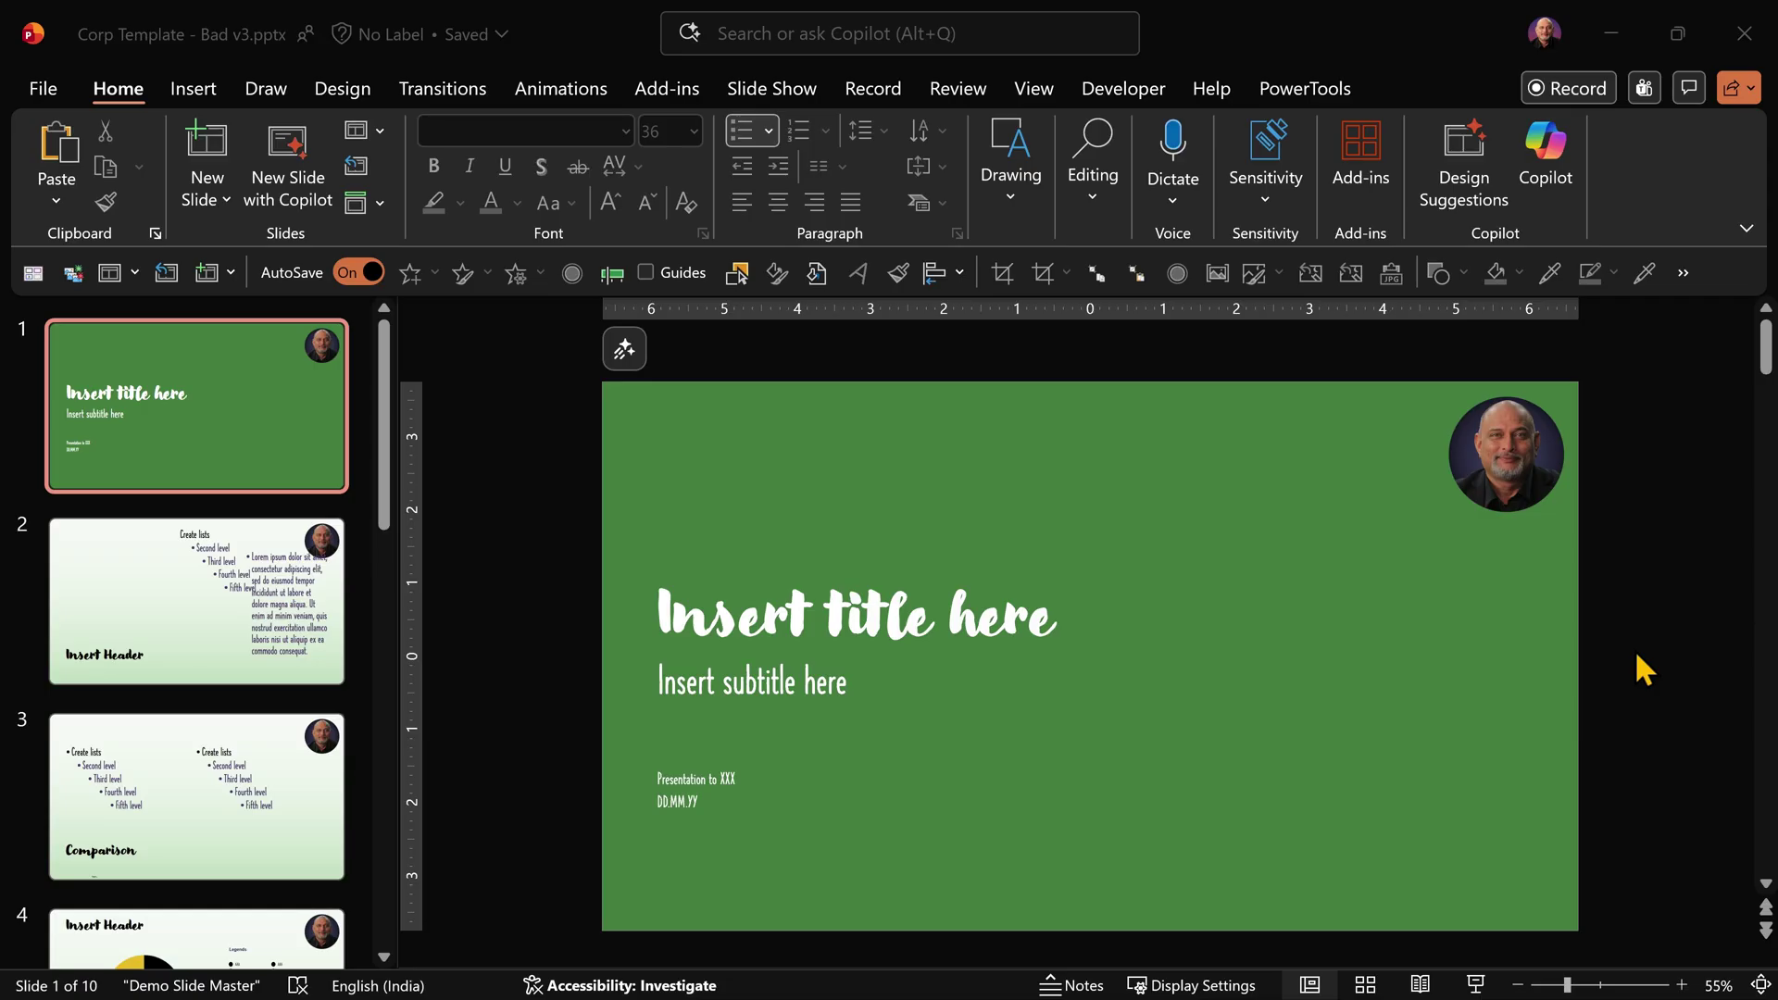
Cycle the template through Slide Master, Normal, Slide Sorter and Reading views.
left_click(1639, 657)
left_click(1036, 89)
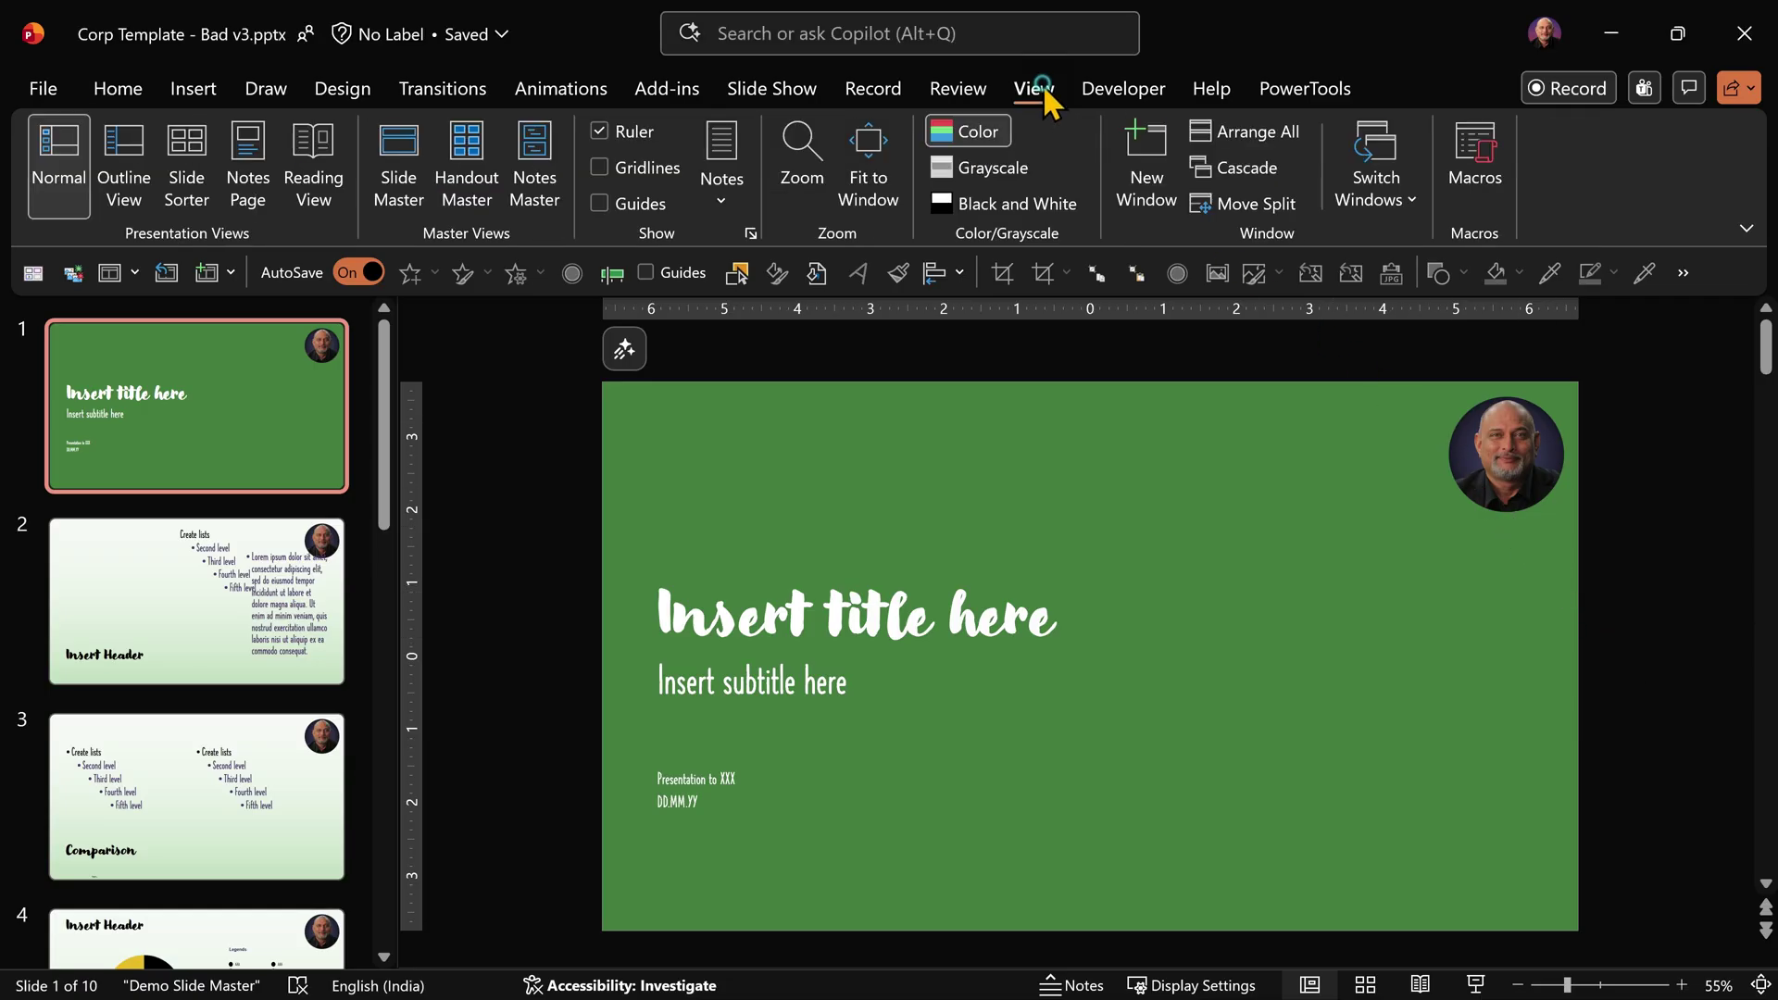
left_click(412, 146)
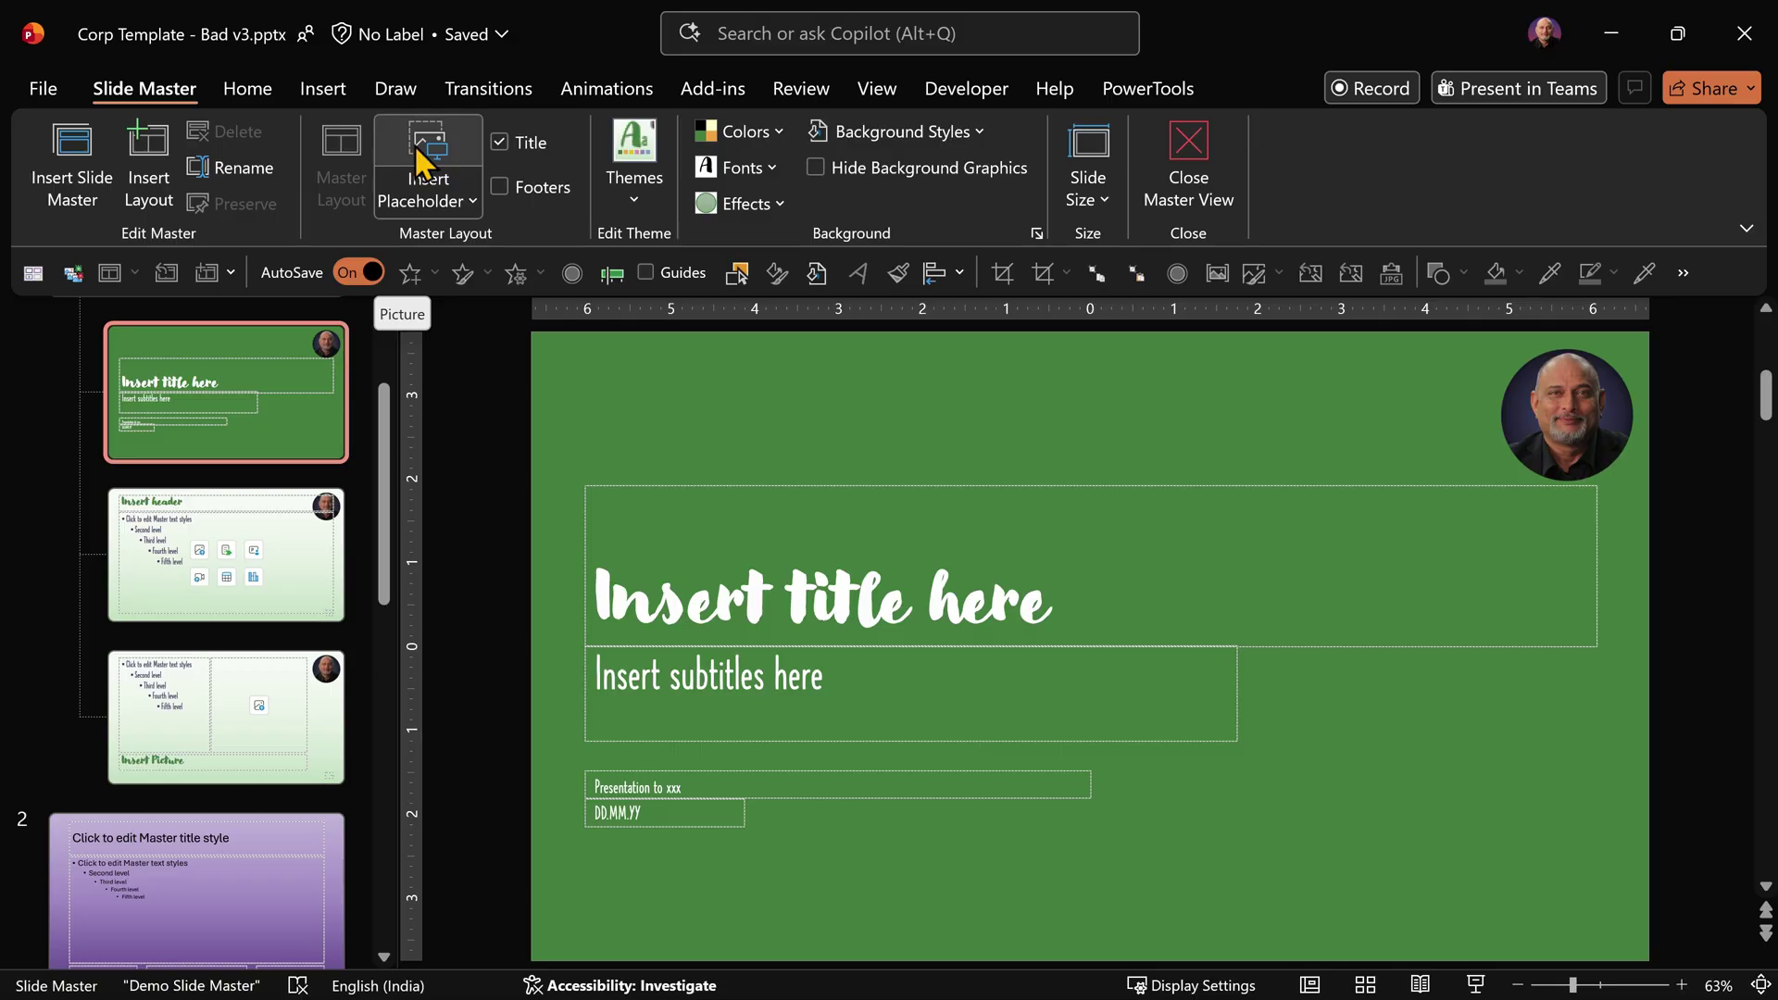
left_click(1185, 176)
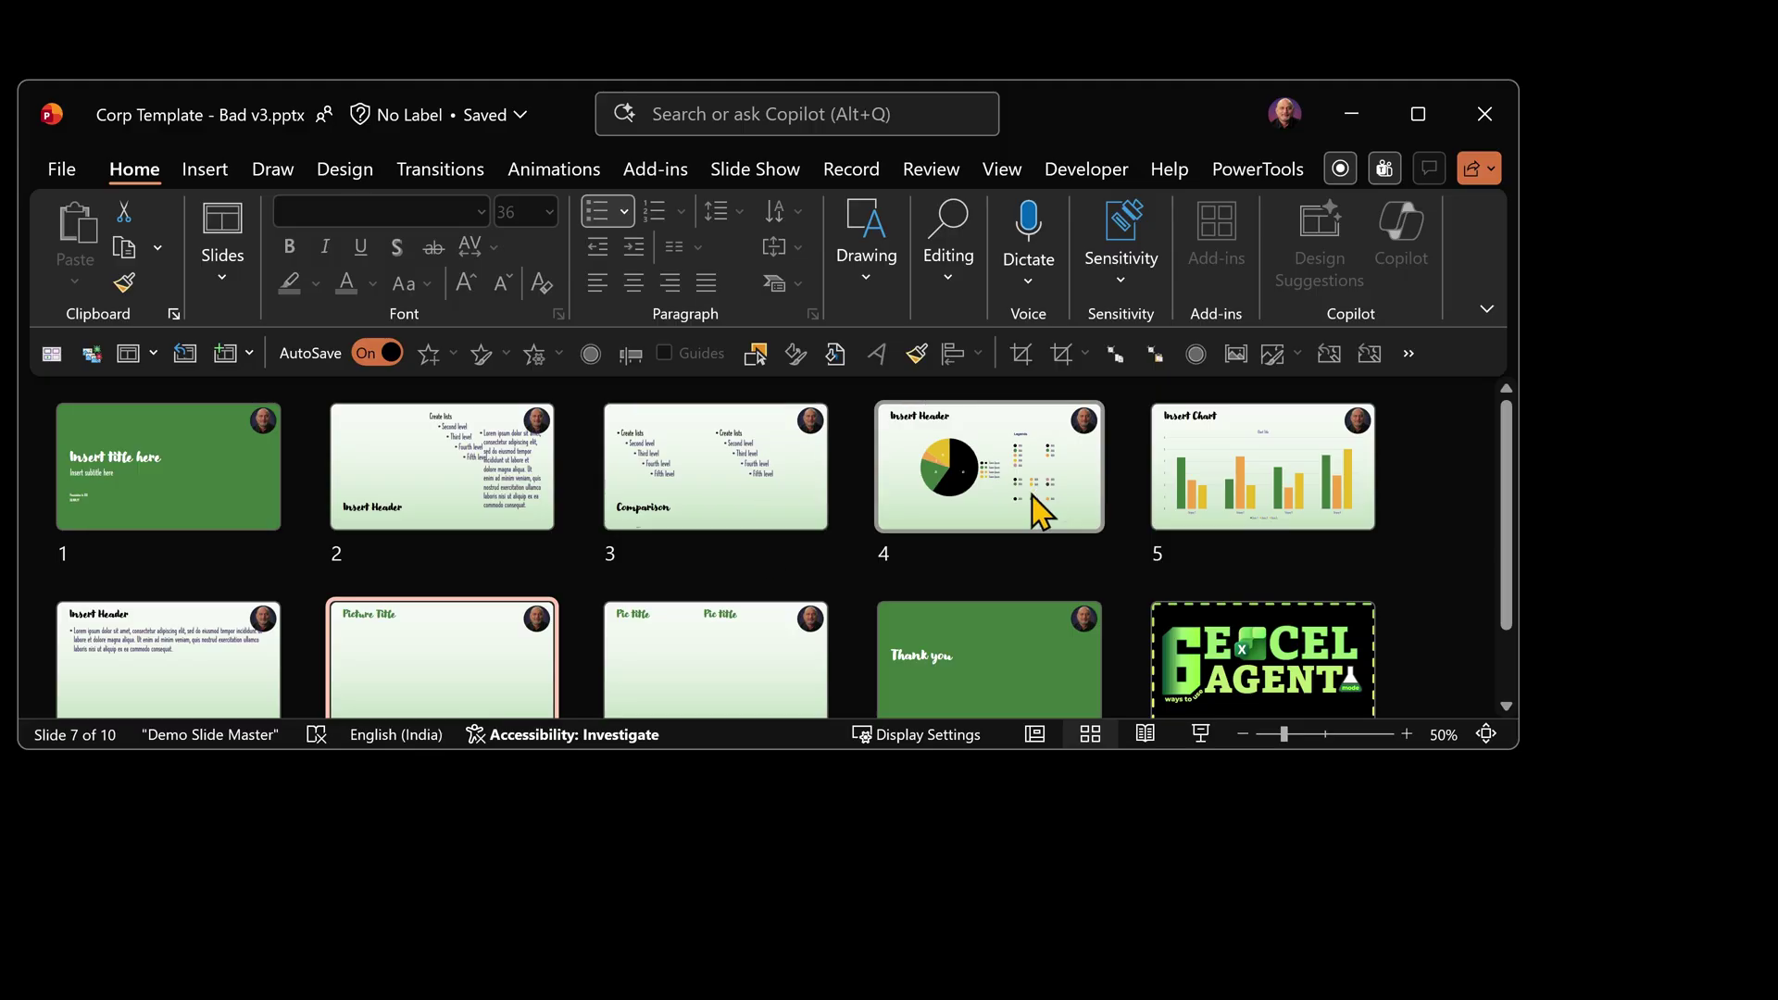
left_click(1035, 734)
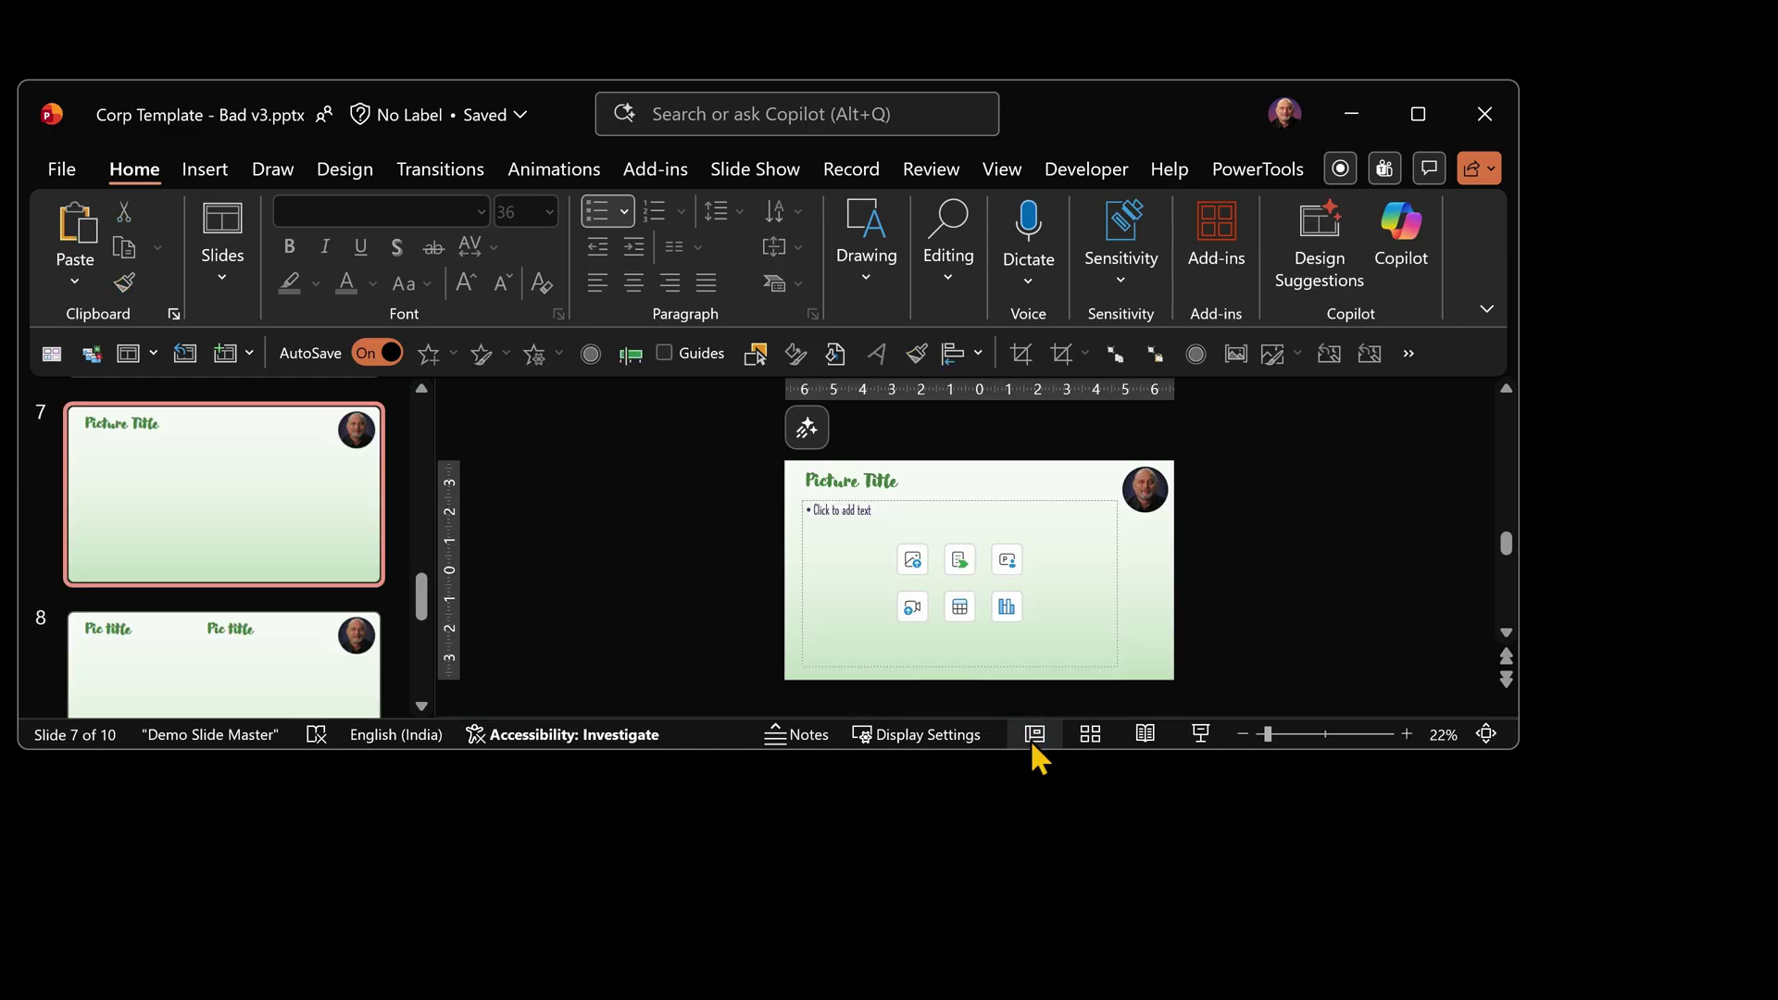
left_click(1098, 739)
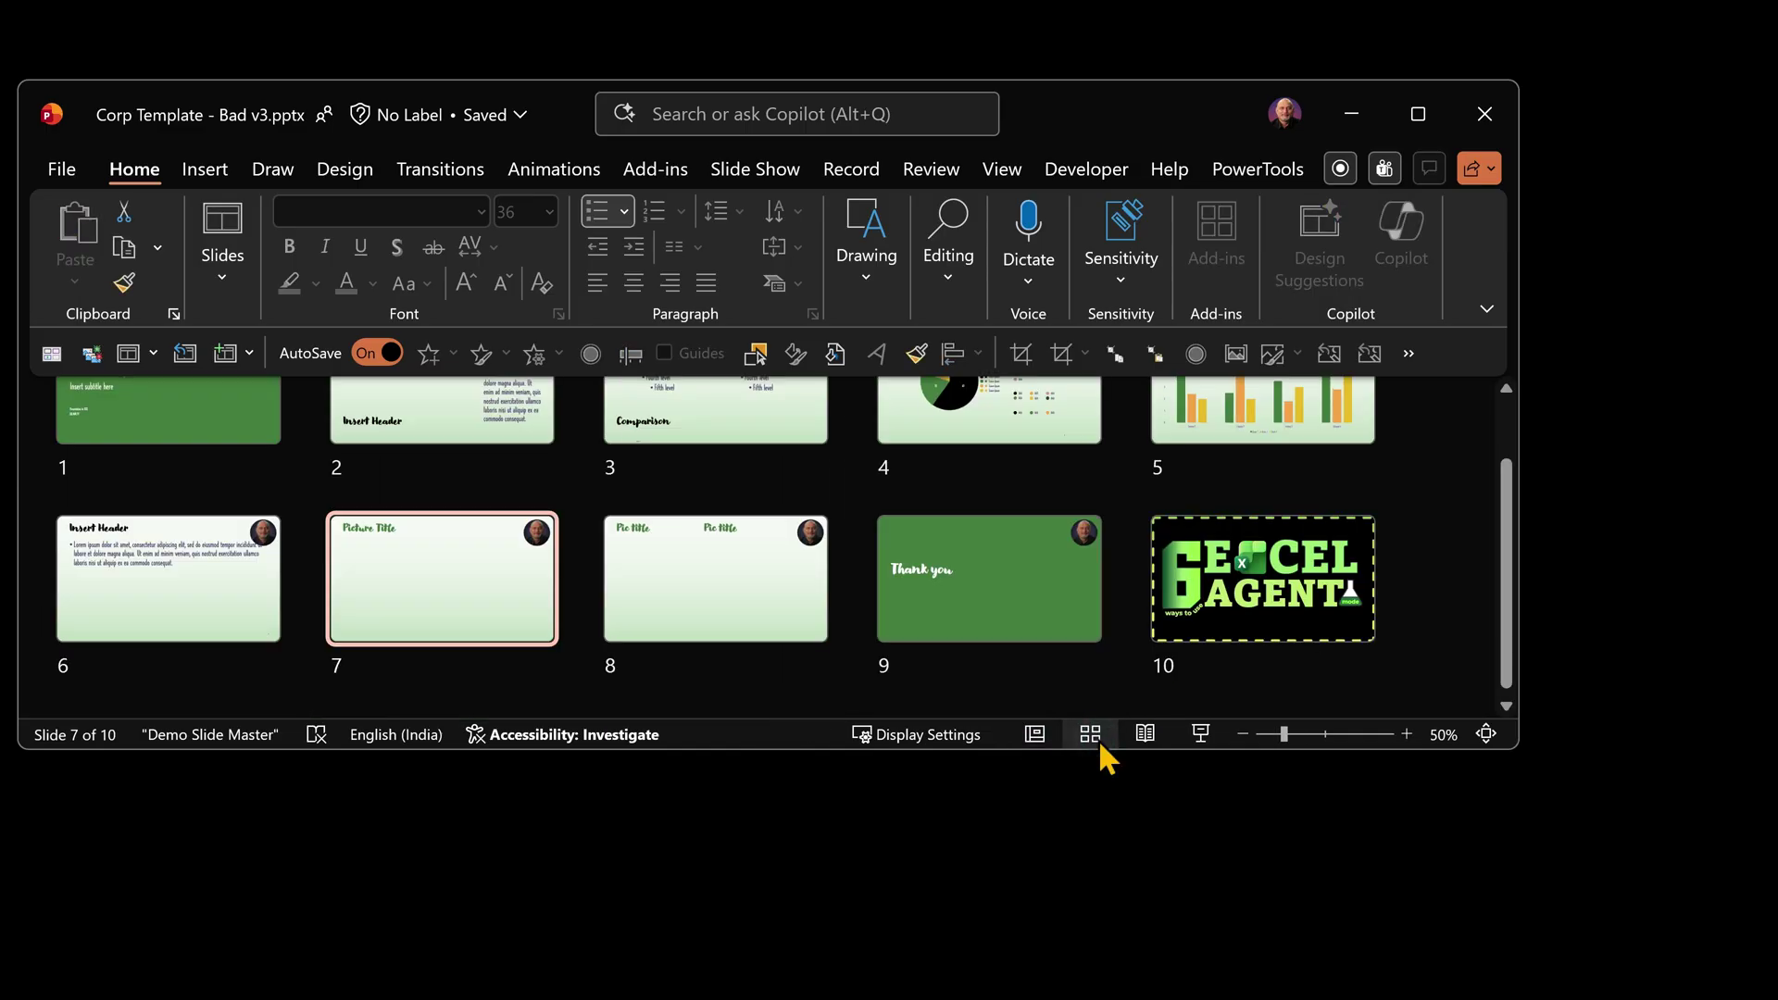
left_click(1153, 747)
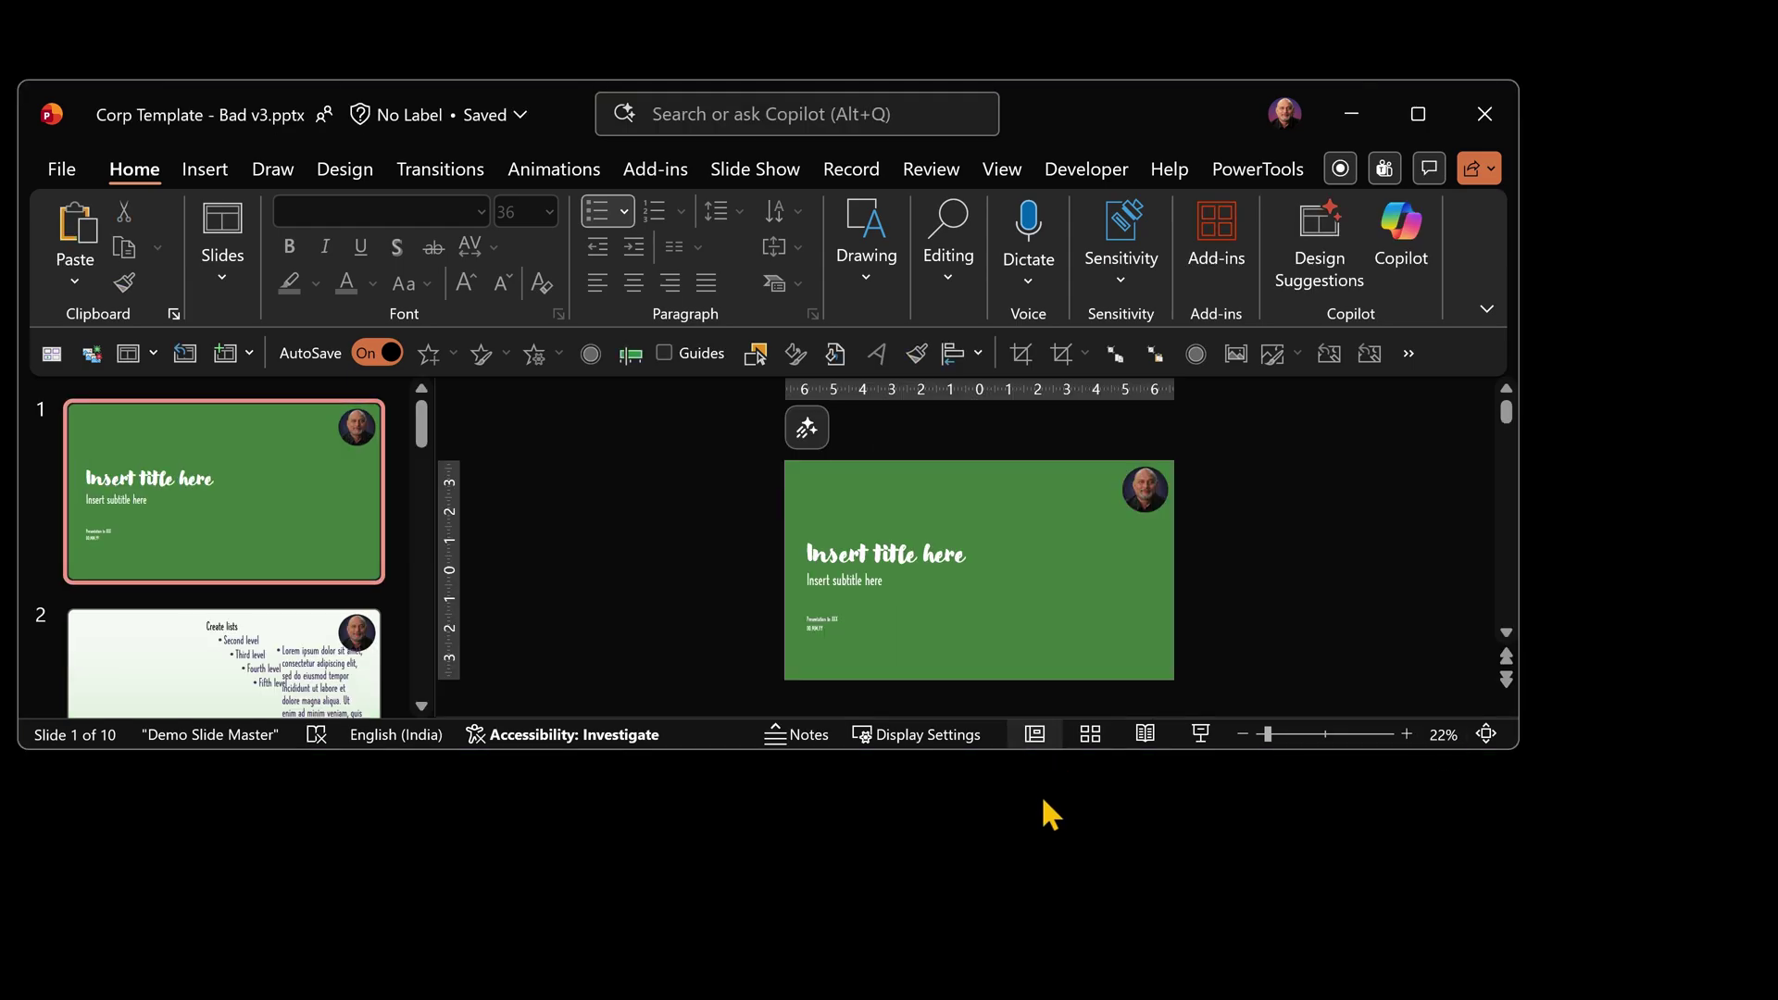
Enter Slide Master view with the Shift shortcut, check the parent master, then return to Normal view.
key("shift")
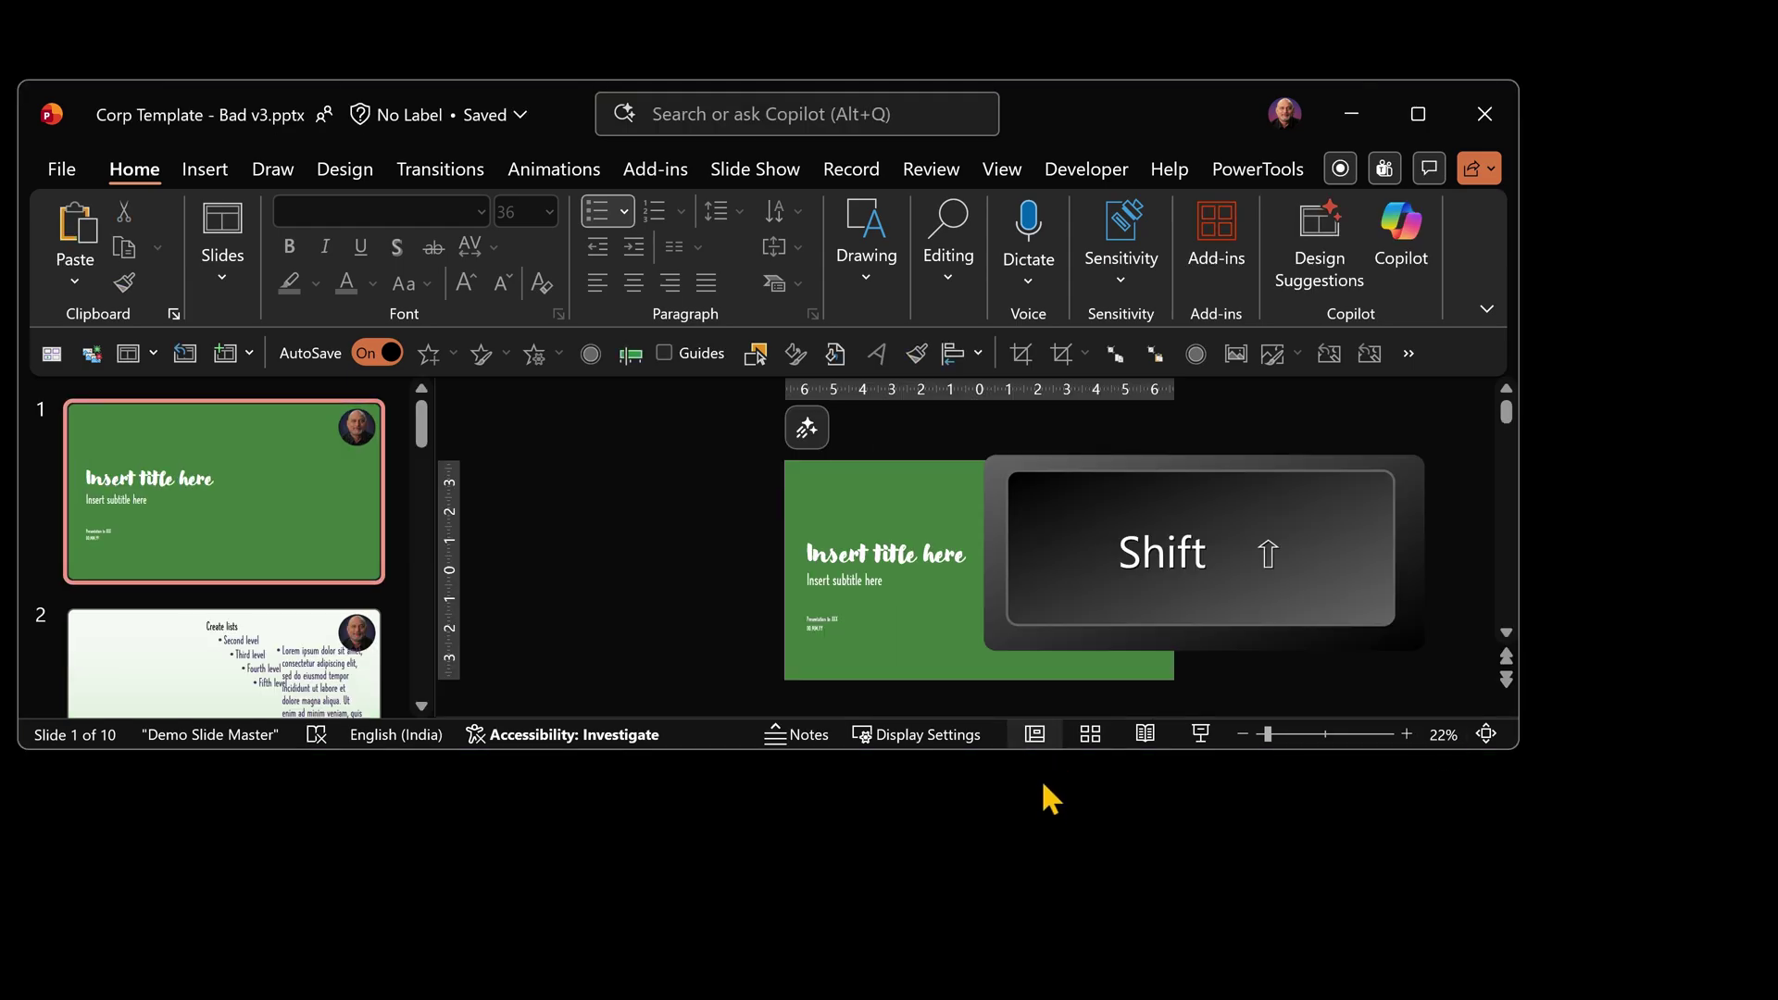
left_click(1035, 736, "shift")
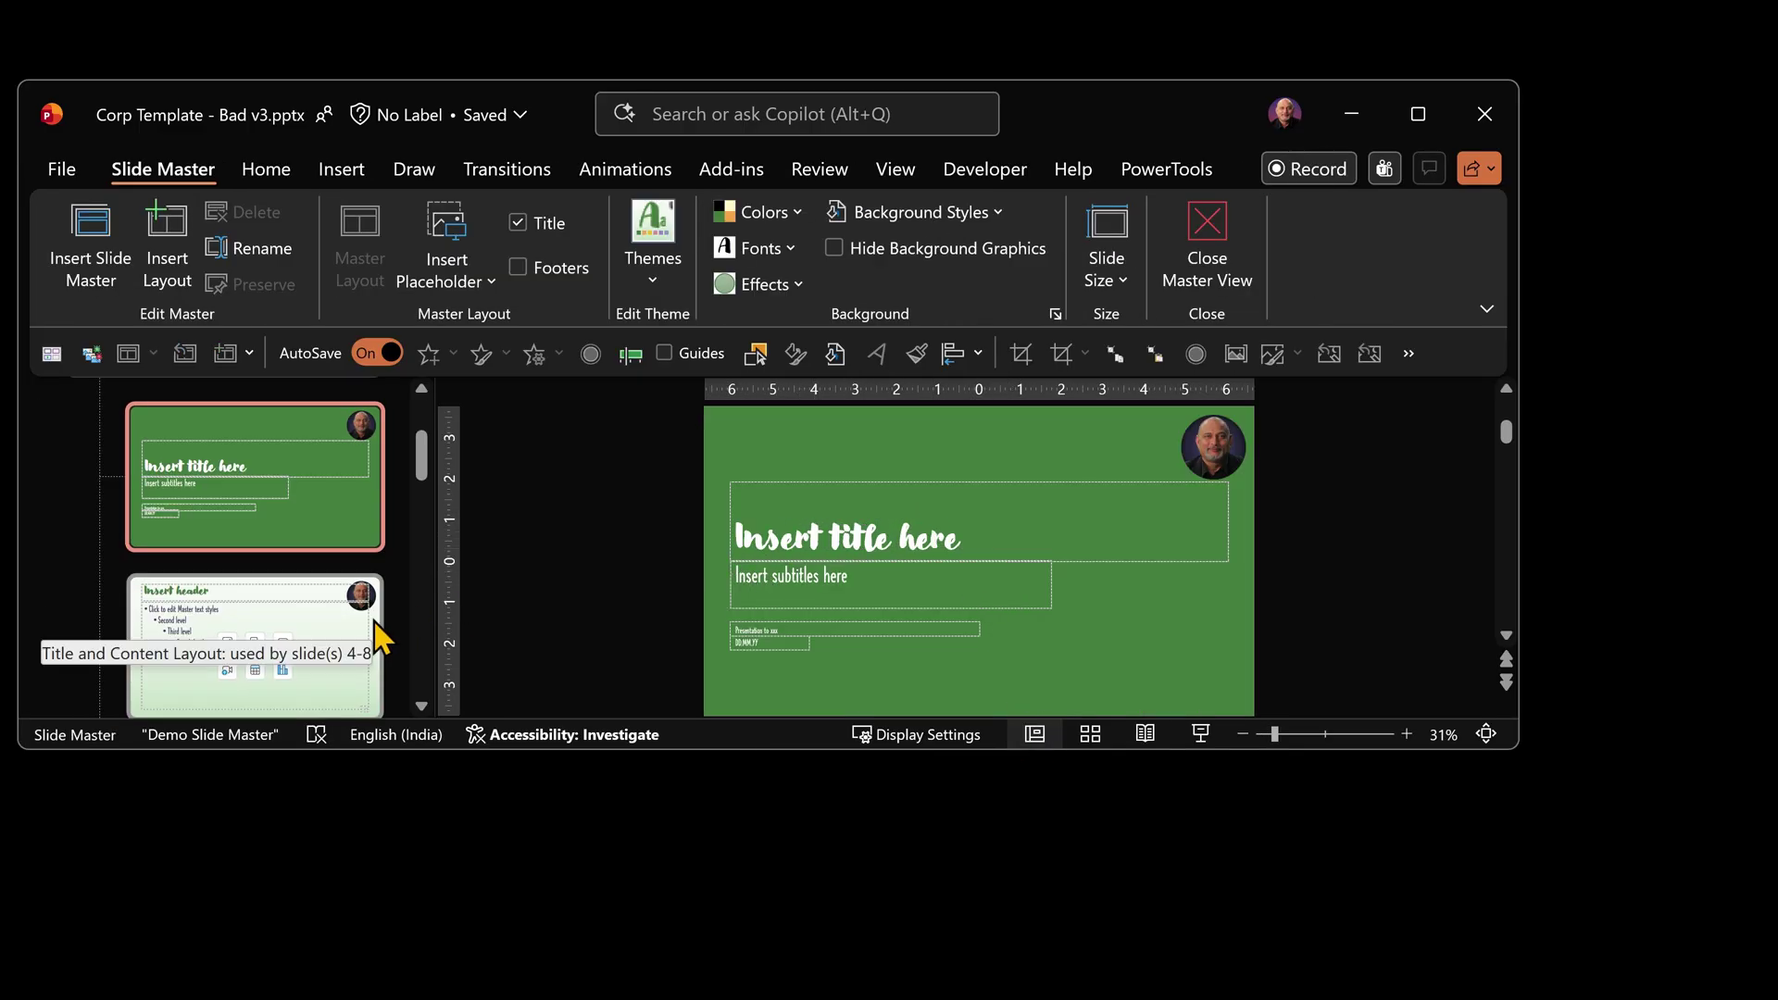
scroll(374, 619, "up", 3)
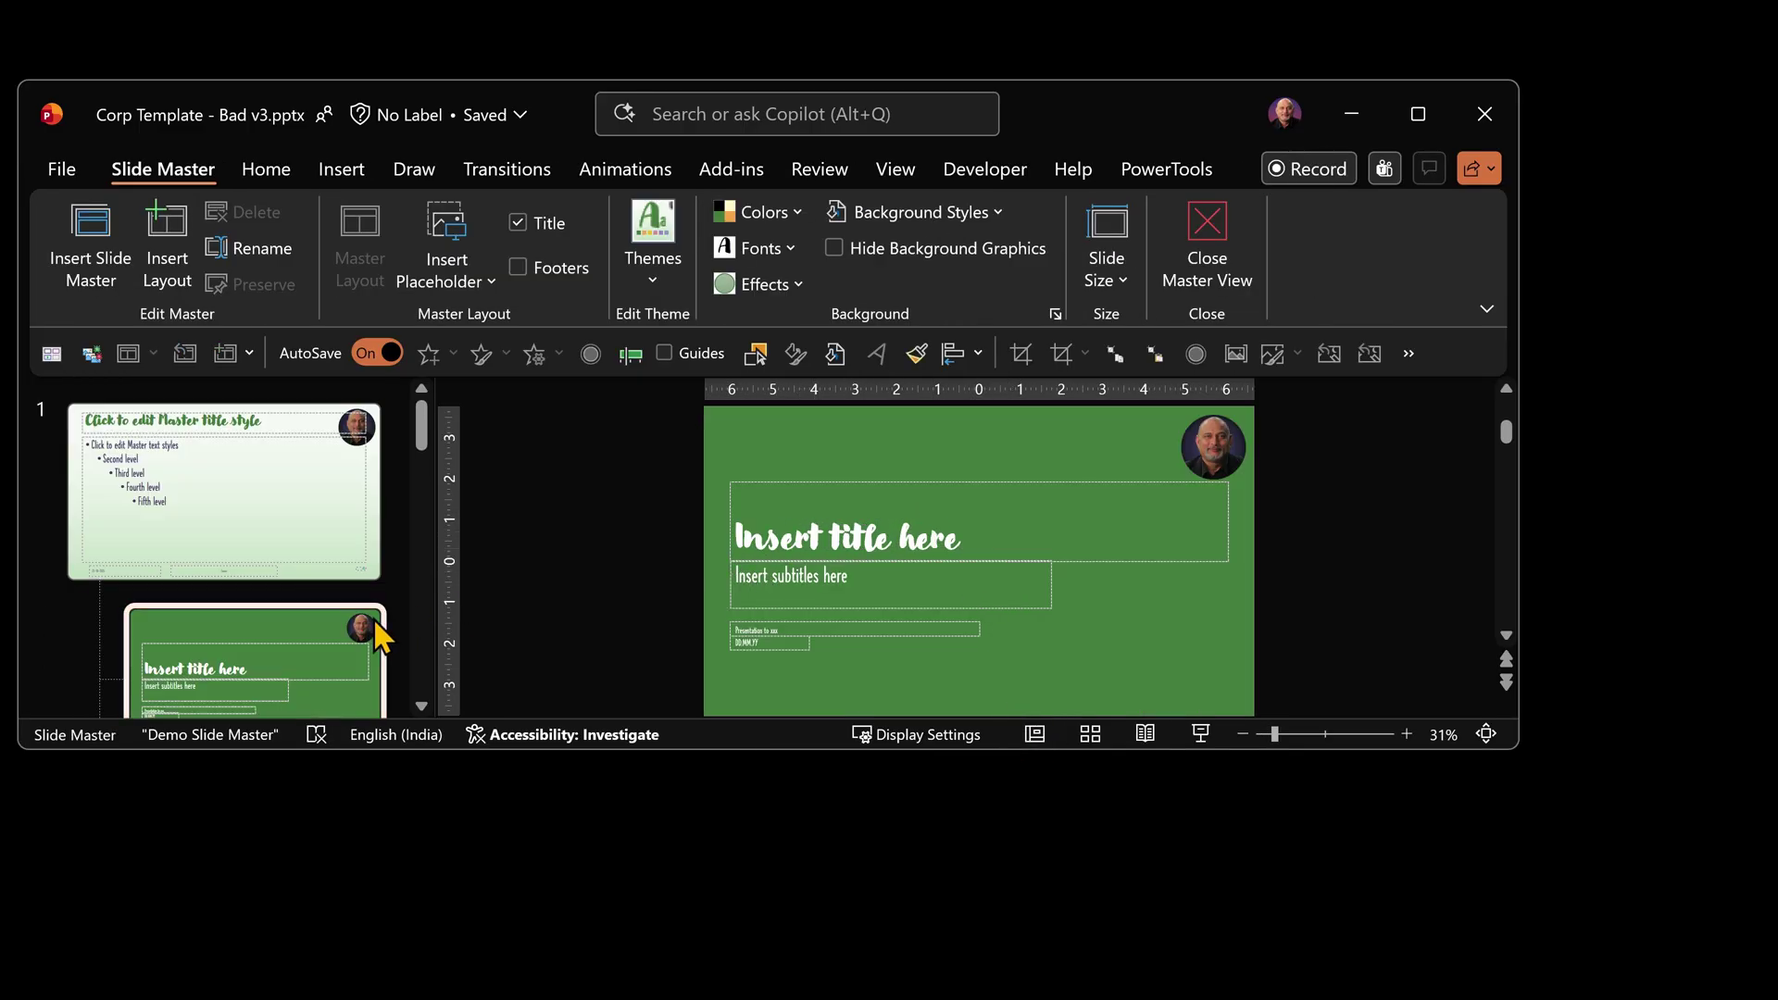
key("Up")
left_click(1040, 747)
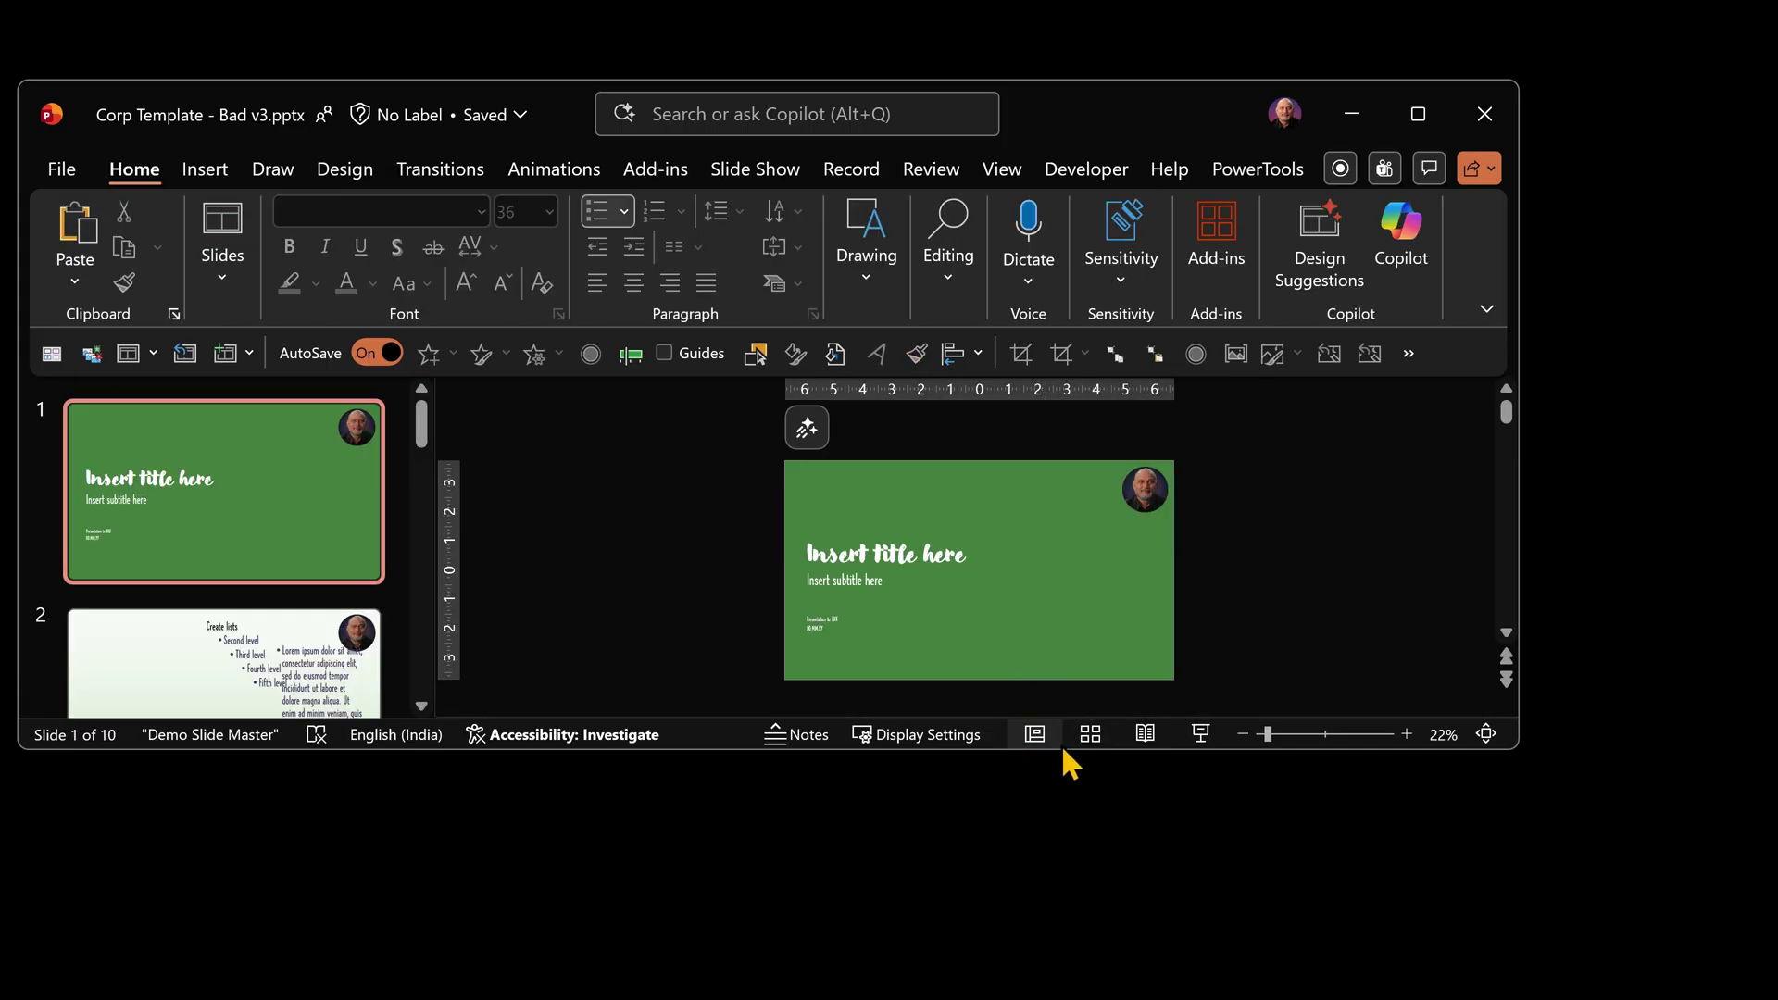
Reopen Slide Master view, select Demo Slide Master and scroll through its layouts.
key("shift")
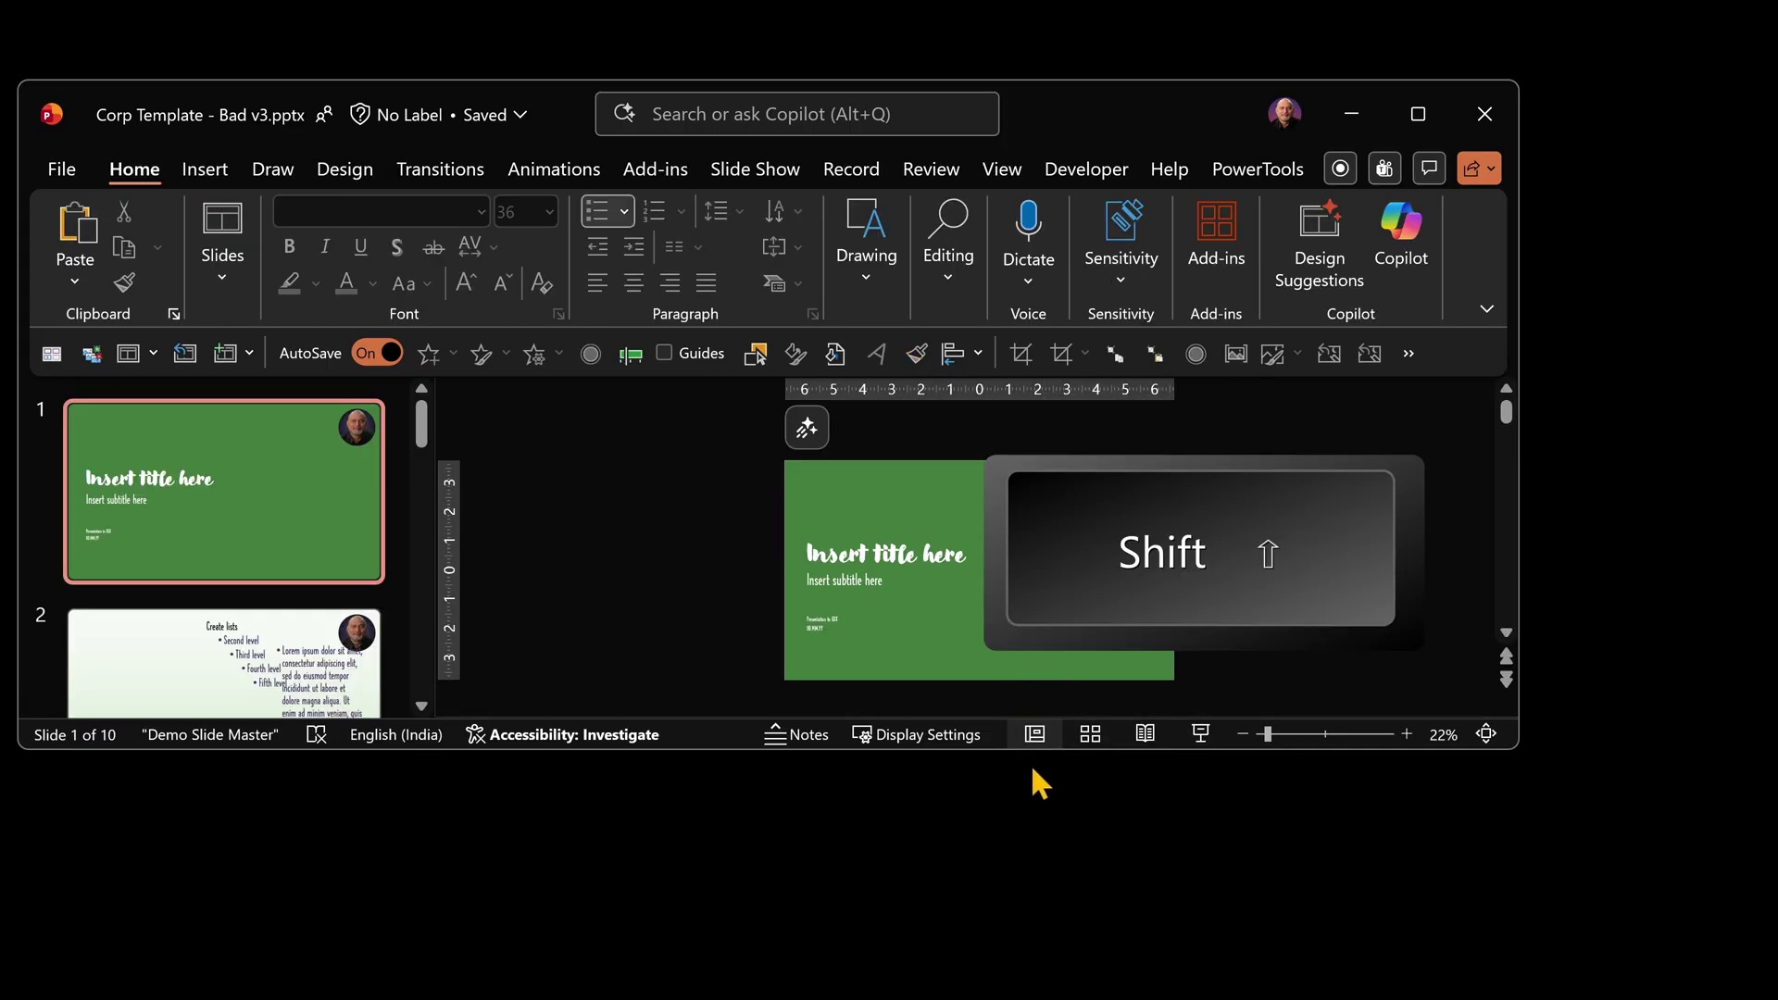
left_click(1036, 746, "shift")
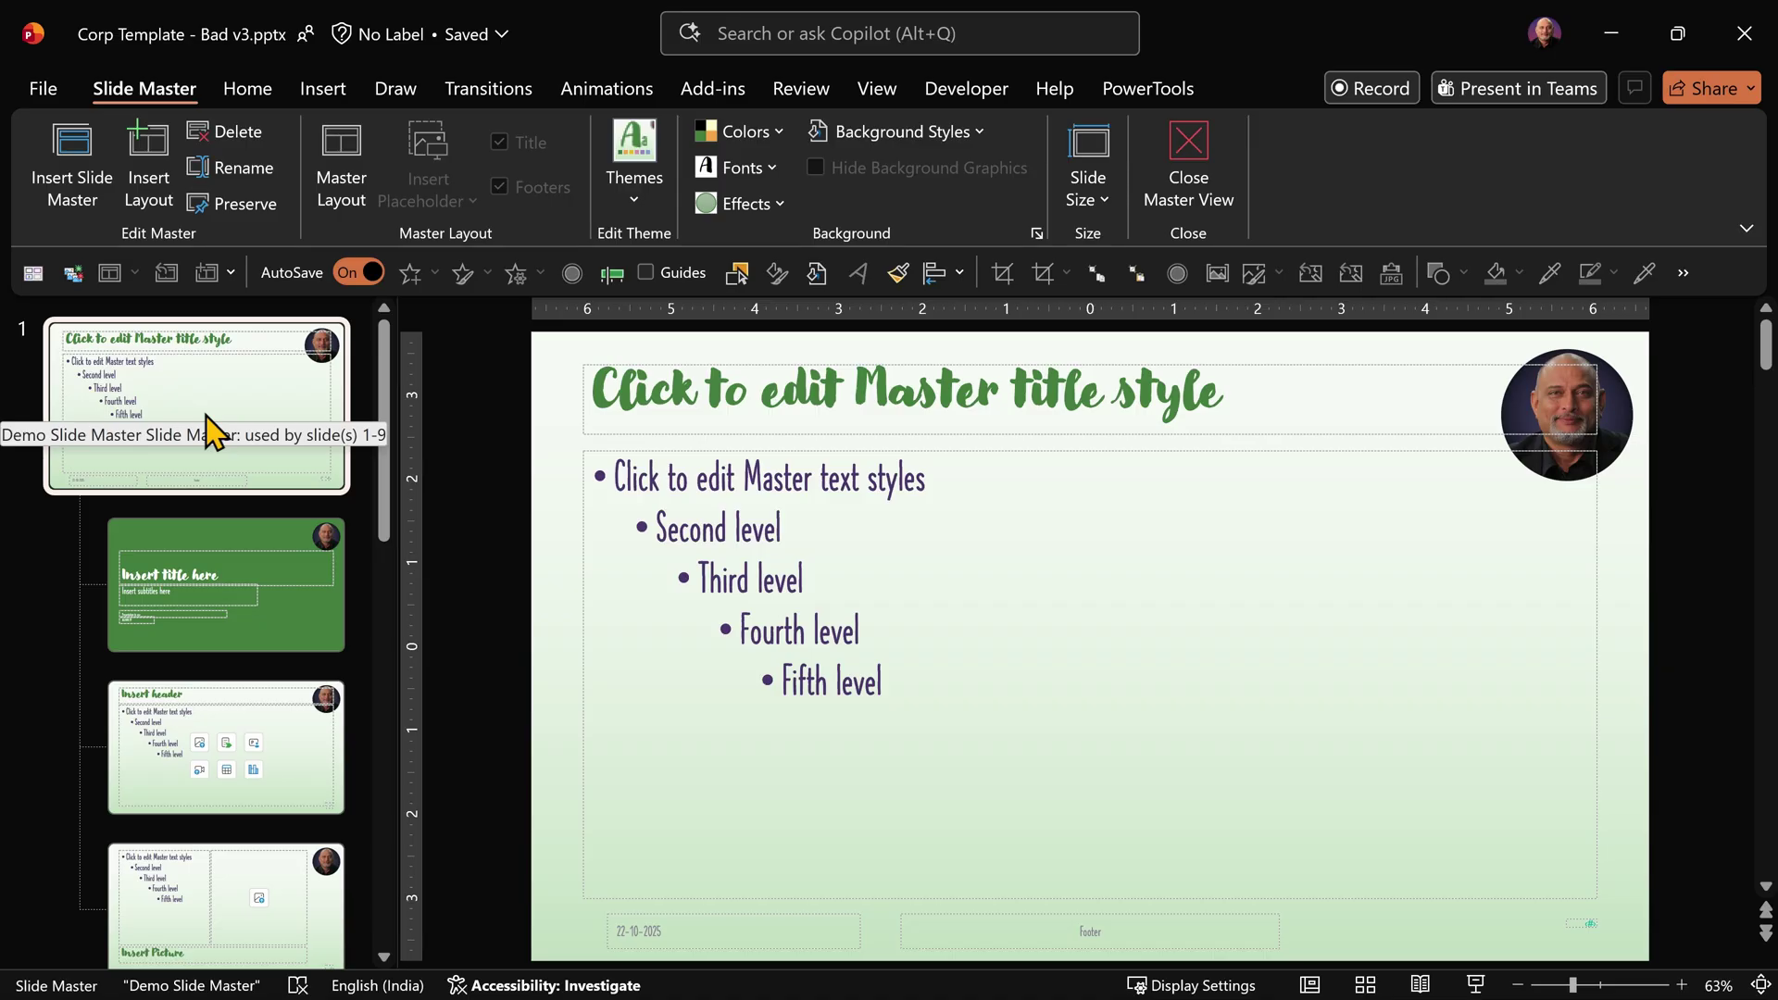
left_click(275, 448)
scroll(278, 426, "down", 6)
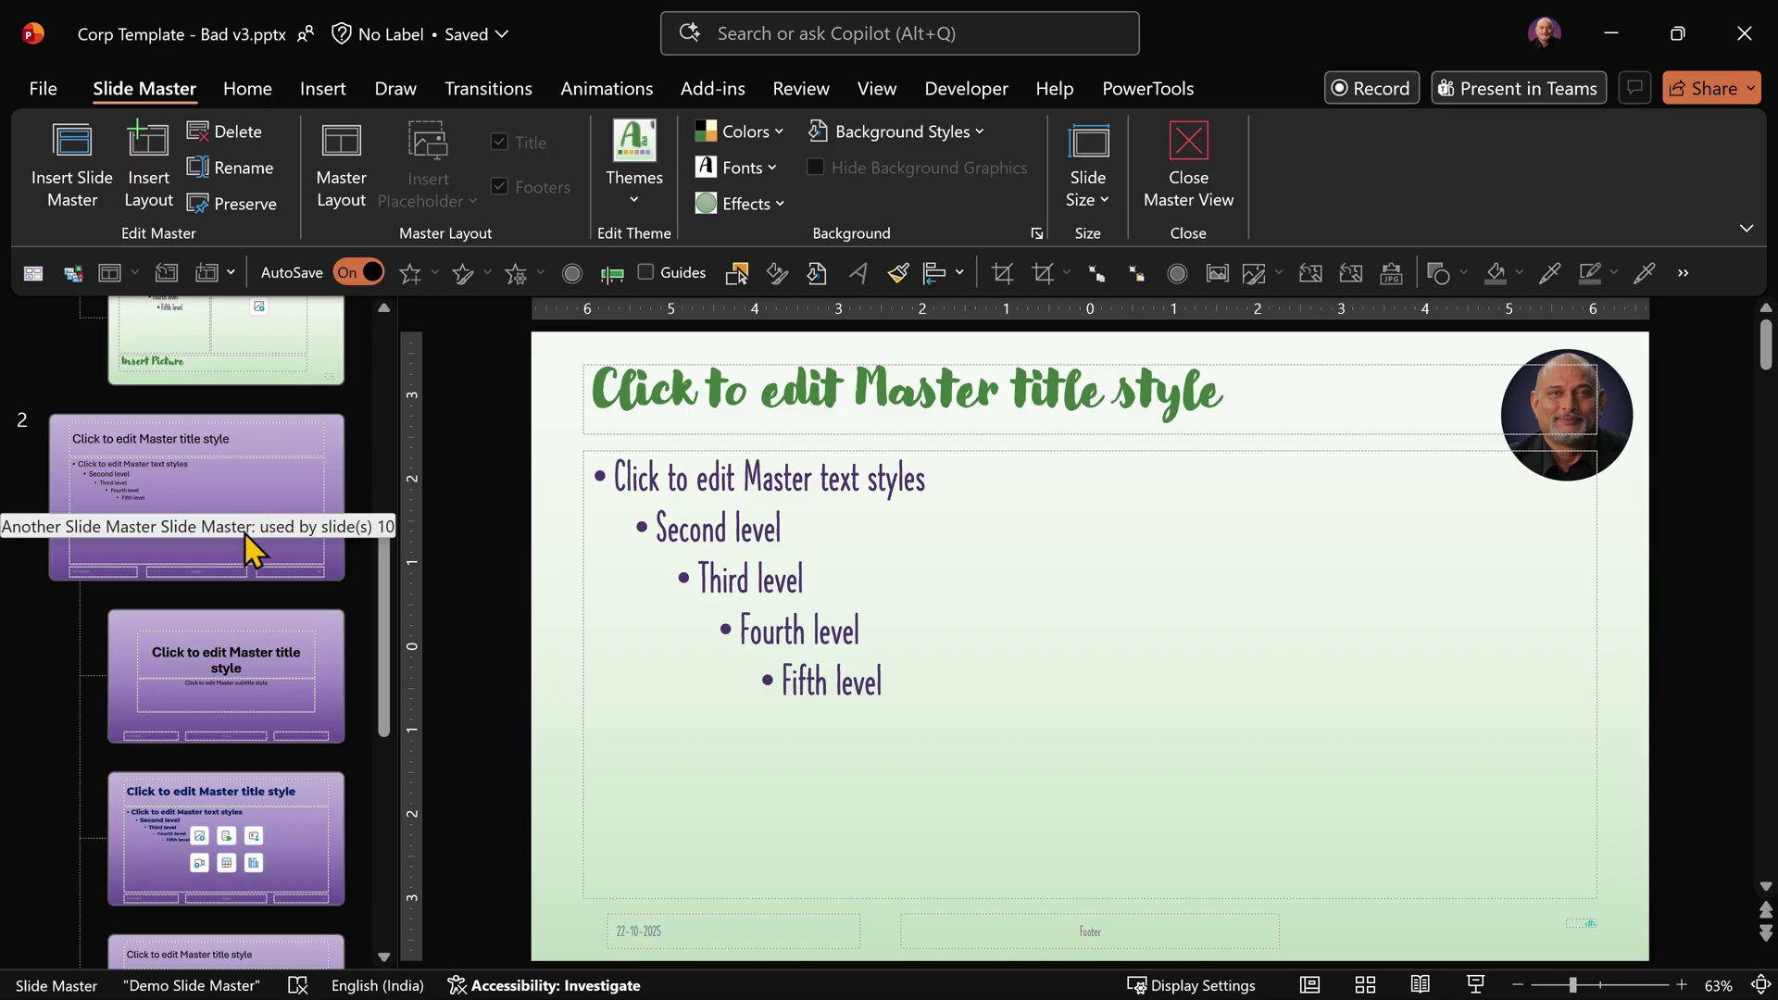
scroll(243, 532, "up", 8)
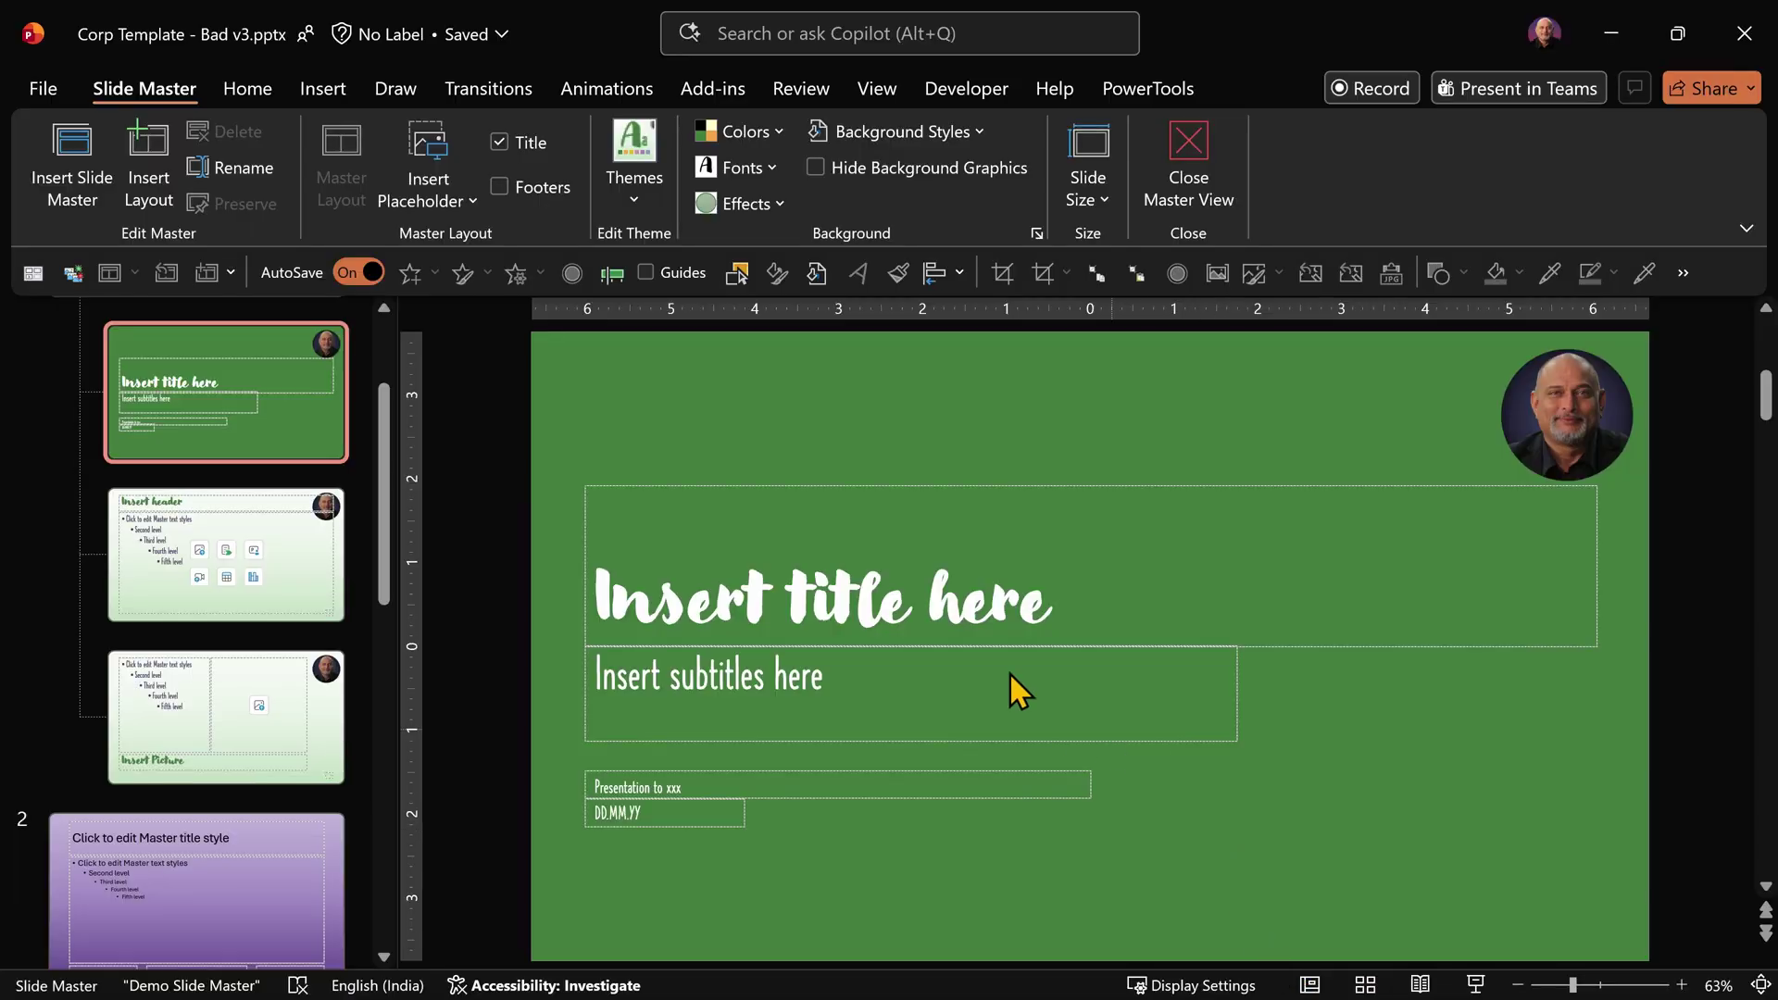
Look up Accent 1's hex code #437E3E, then bring up Customize Fonts to view the theme fonts.
left_click(761, 146)
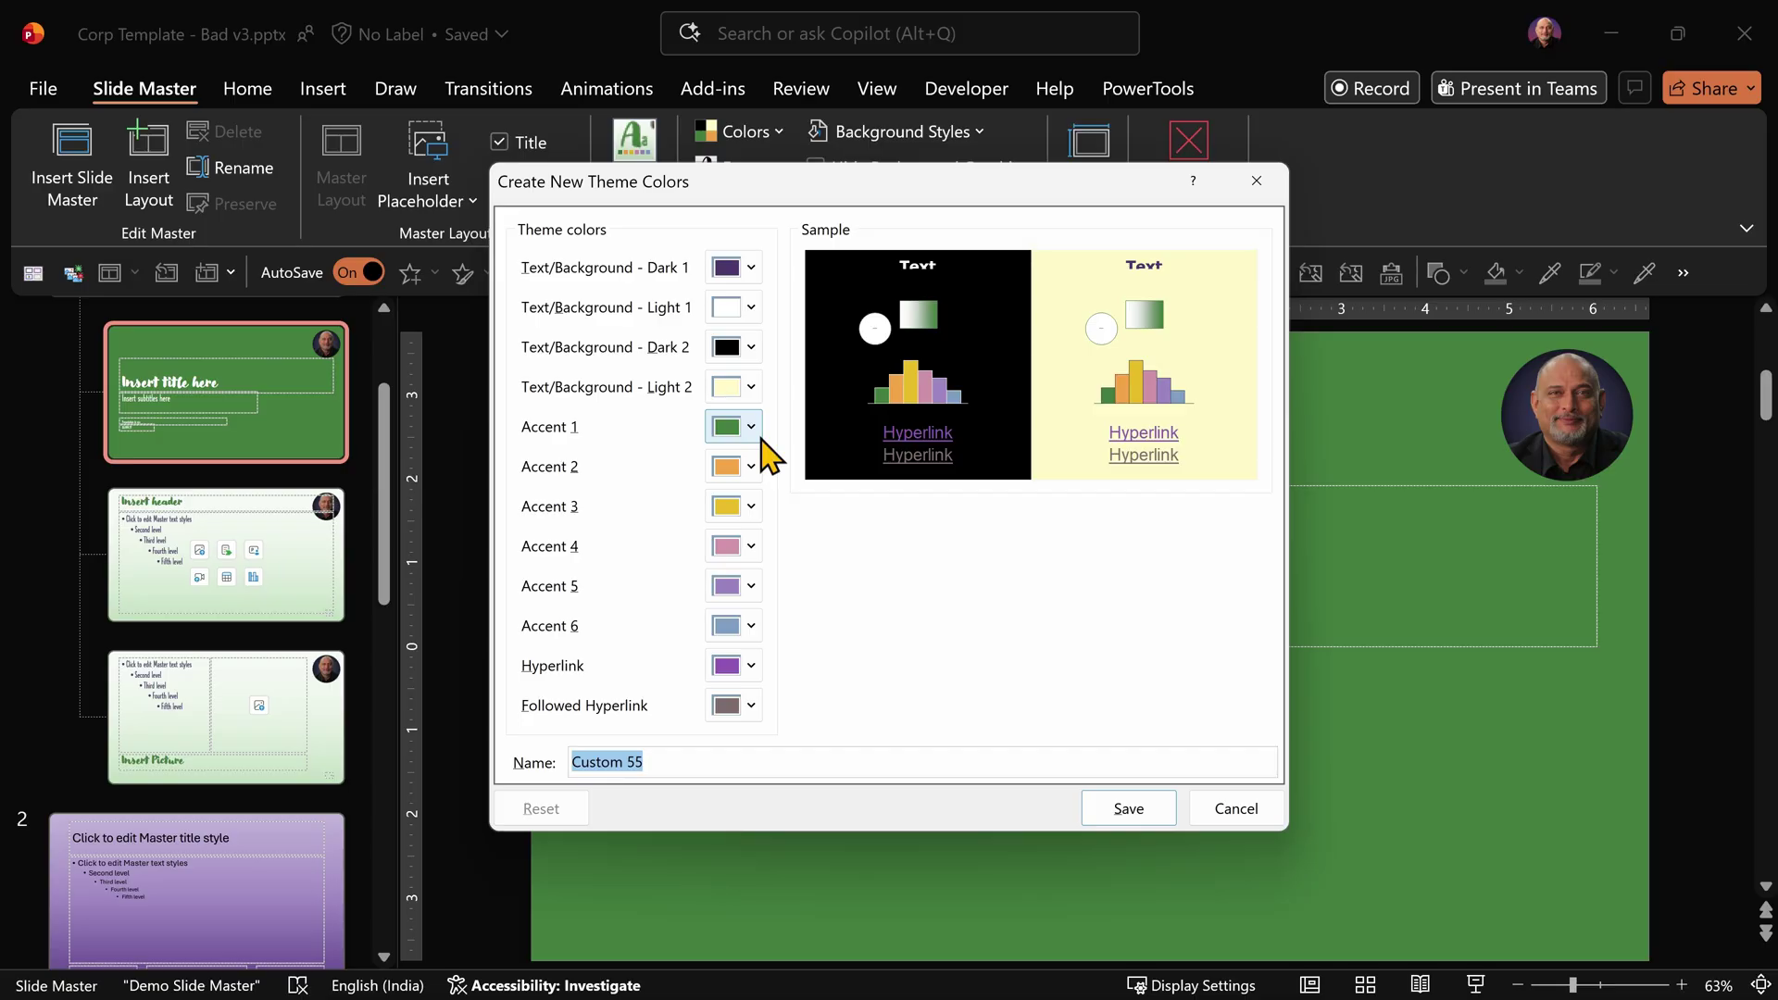
left_click(751, 428)
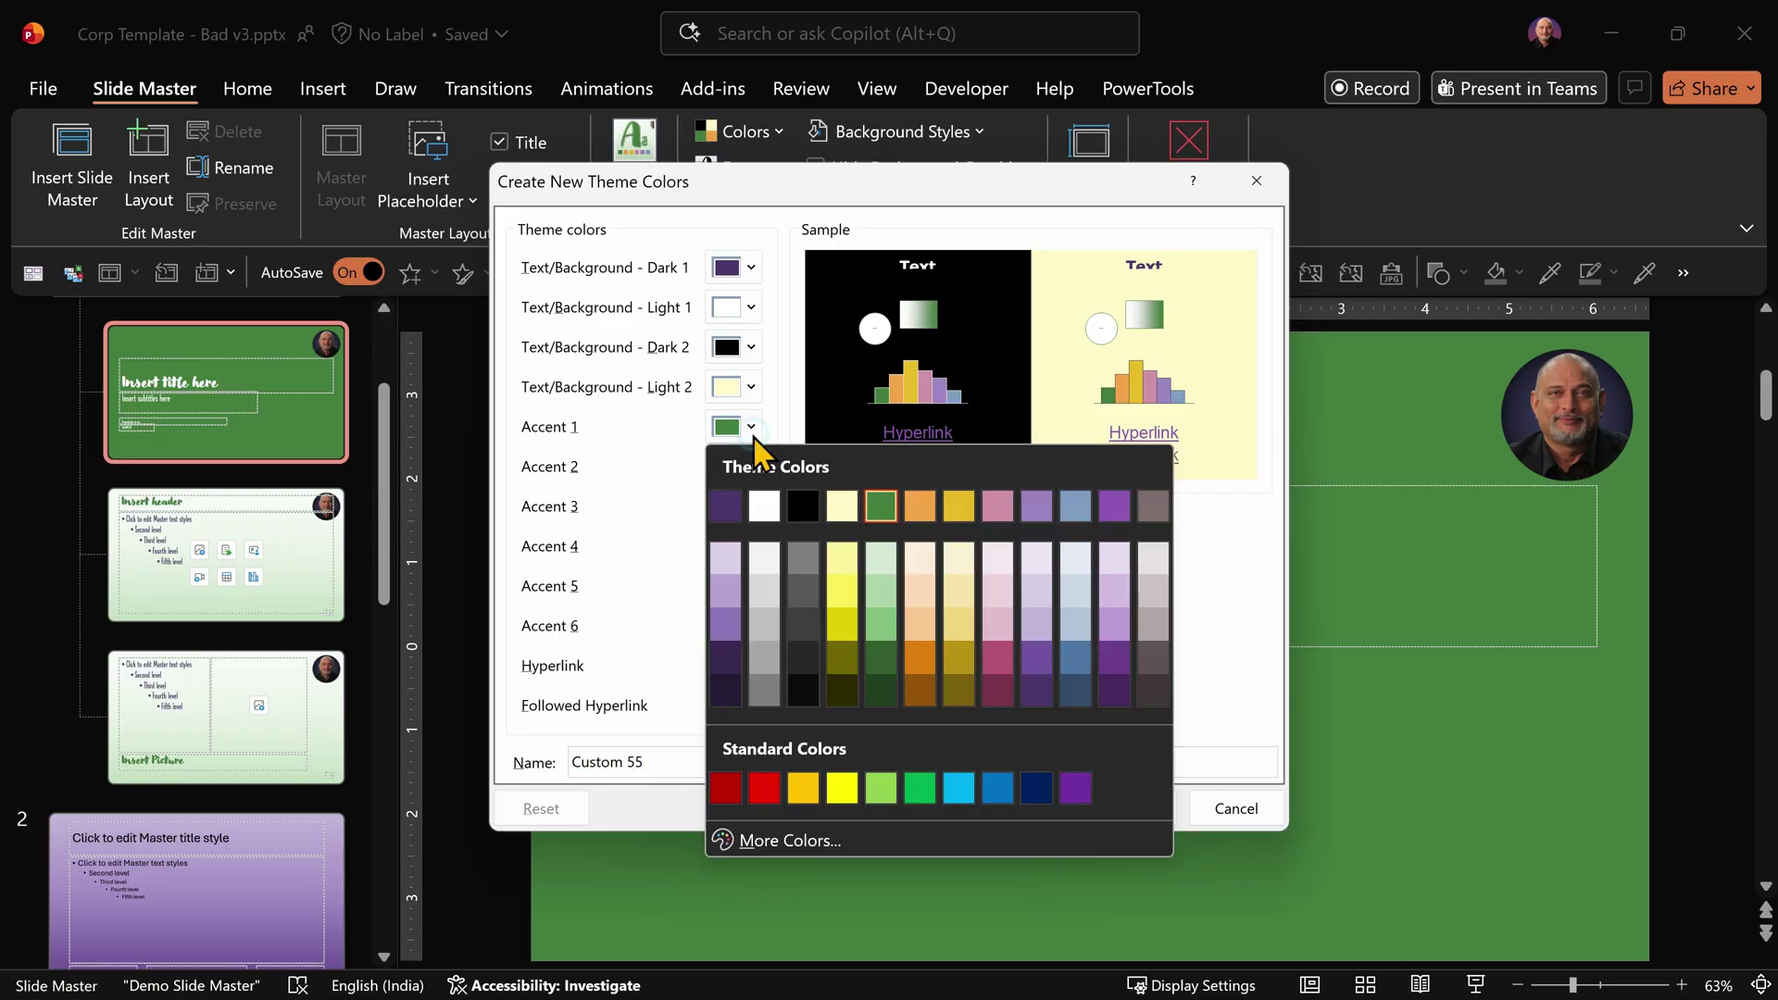
left_click(815, 843)
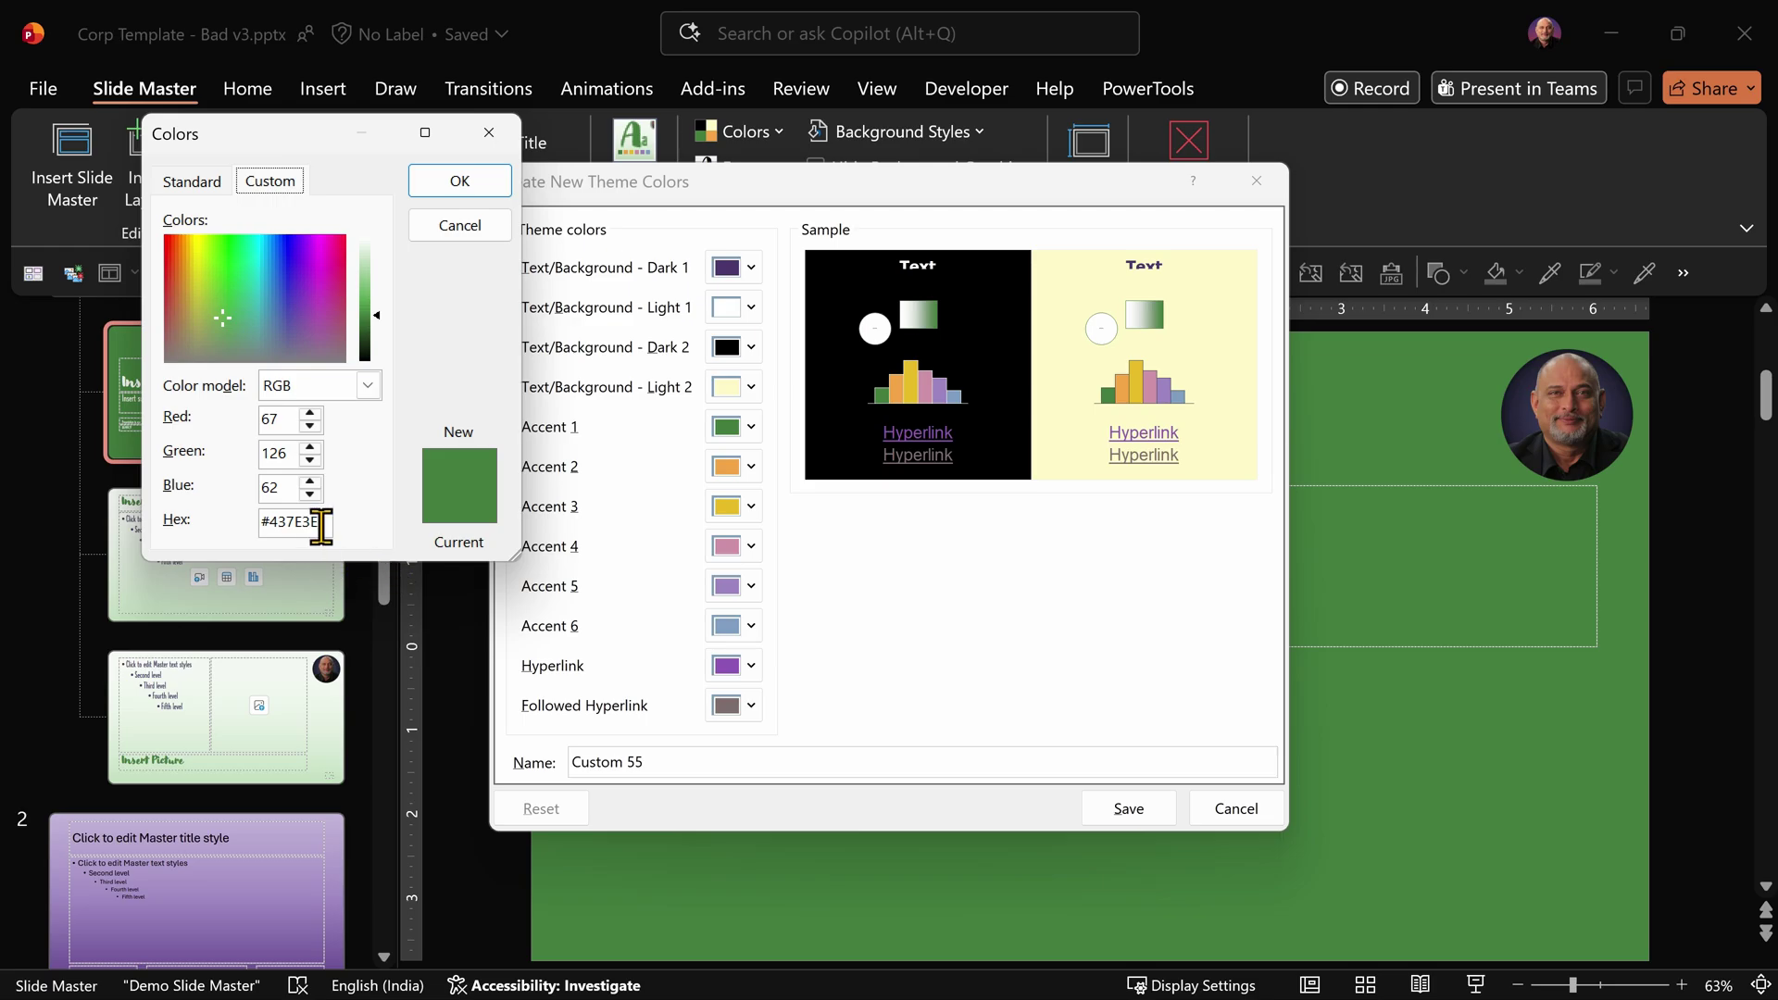
left_click_drag(321, 526, 262, 506)
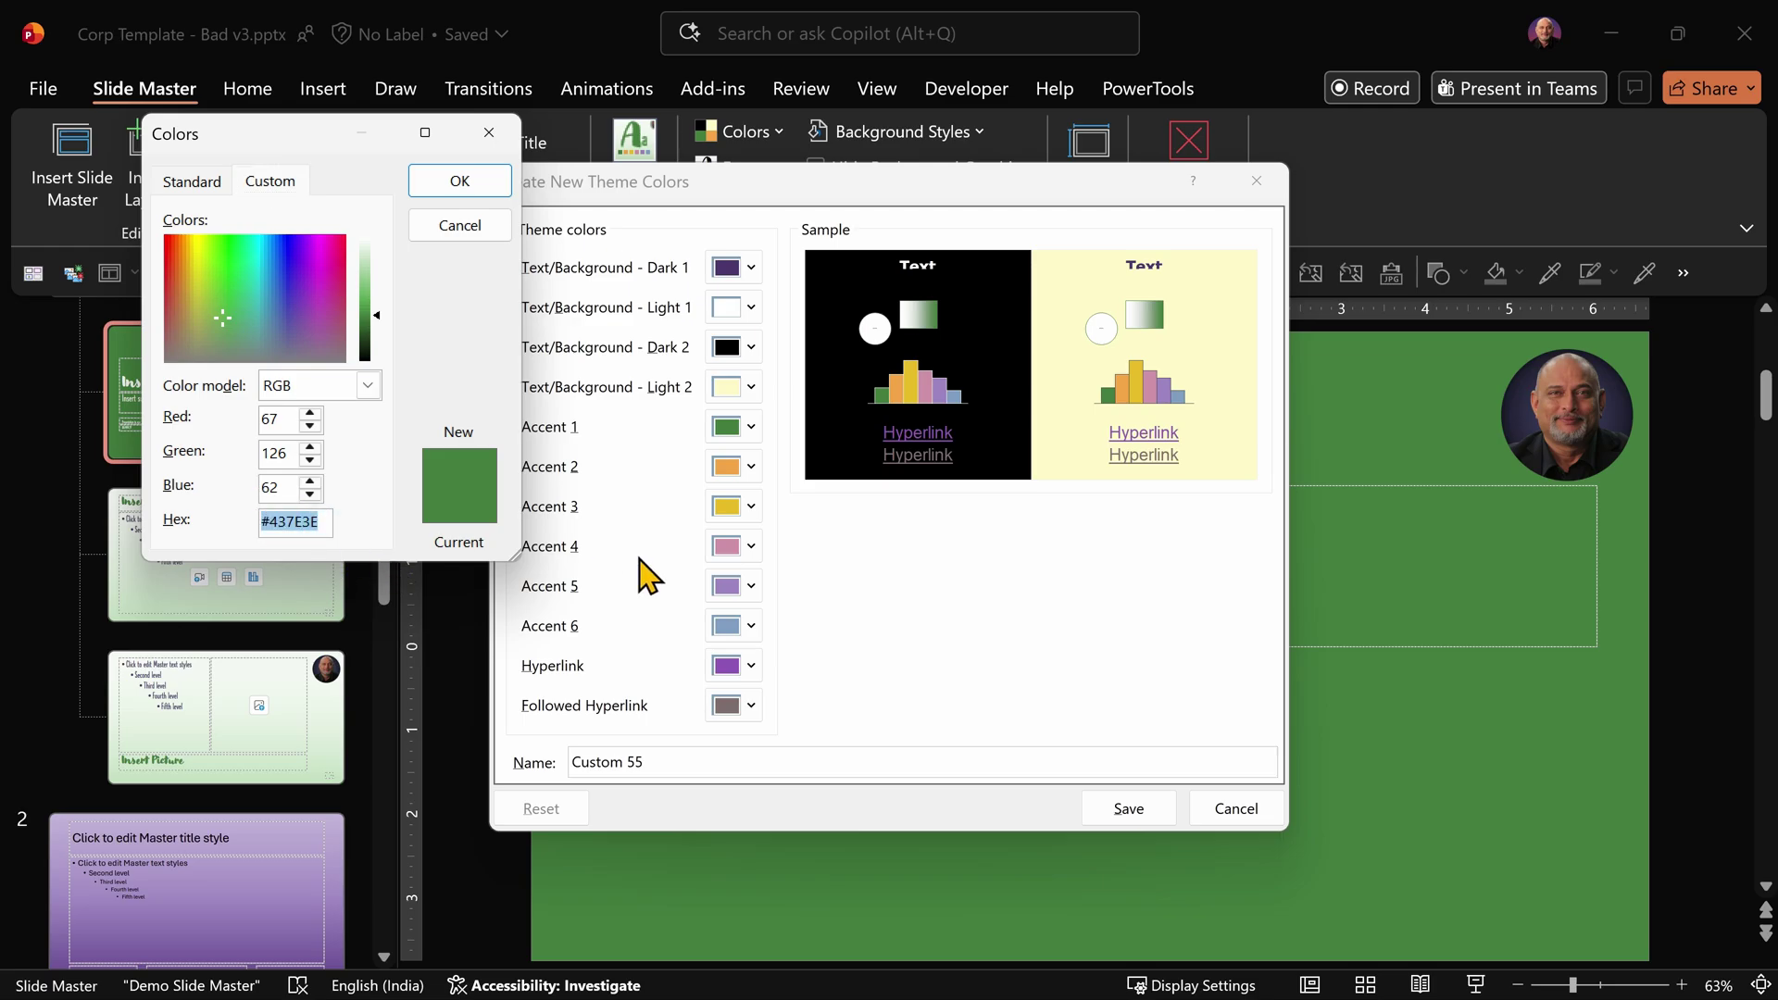
left_click(461, 180)
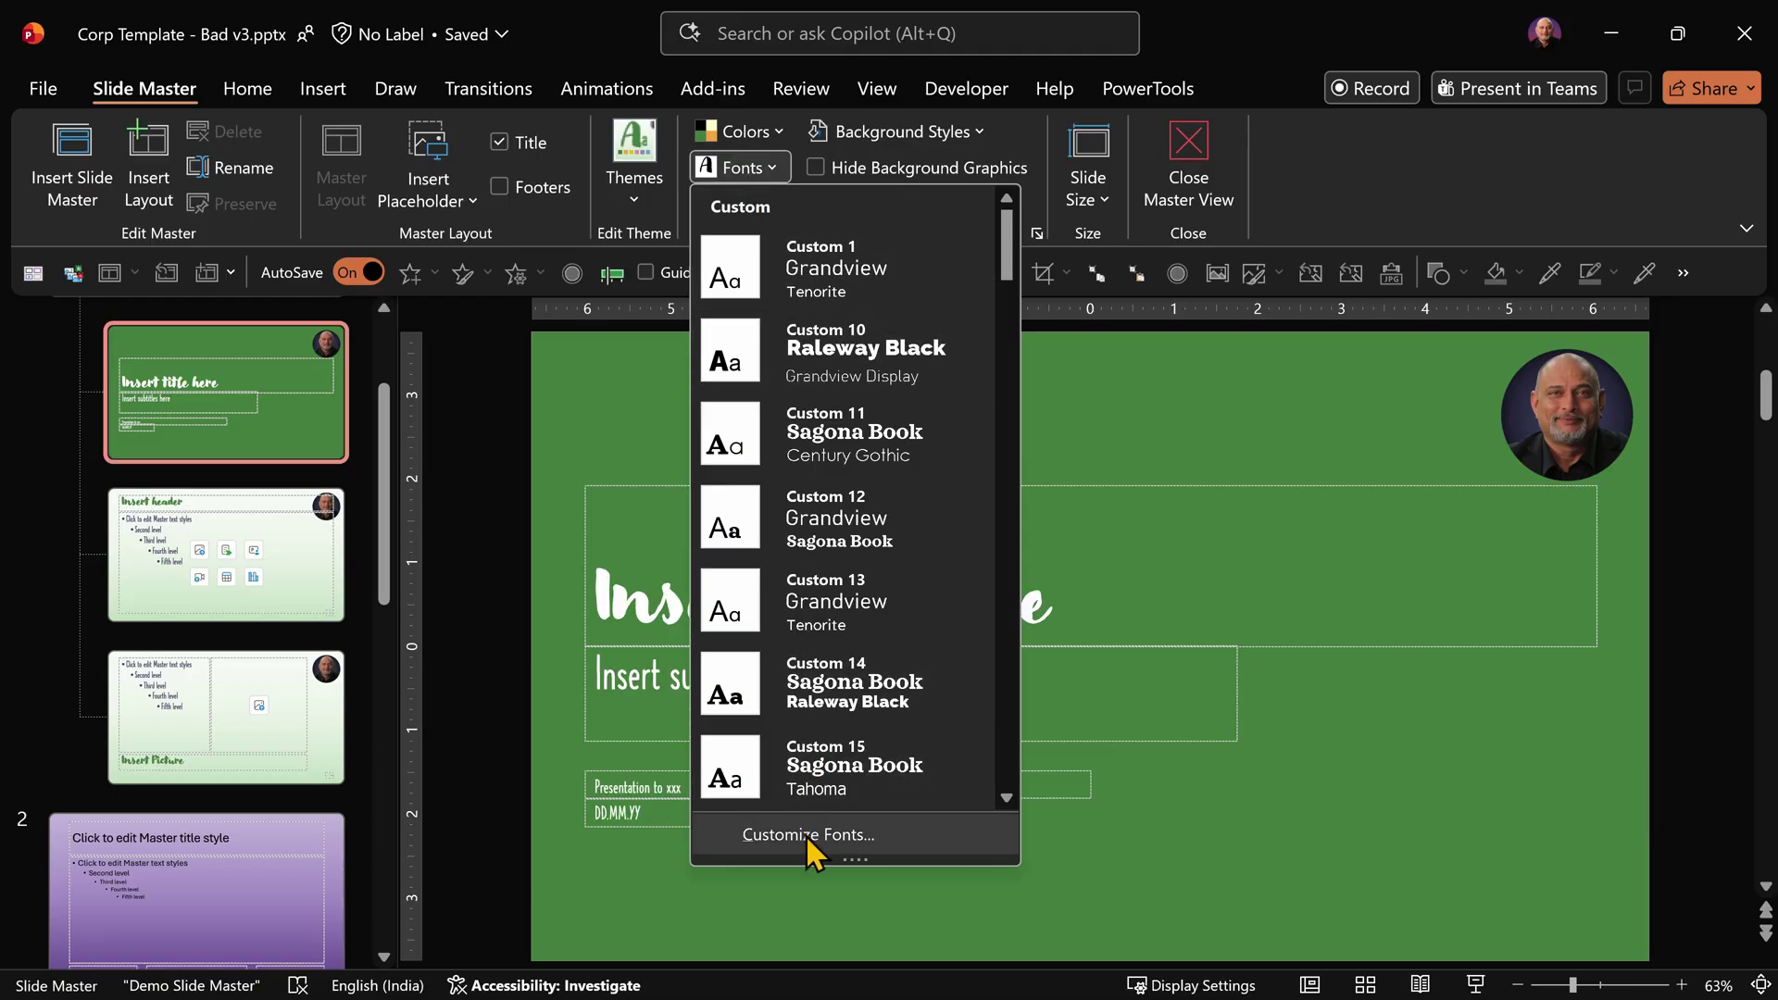
left_click(807, 835)
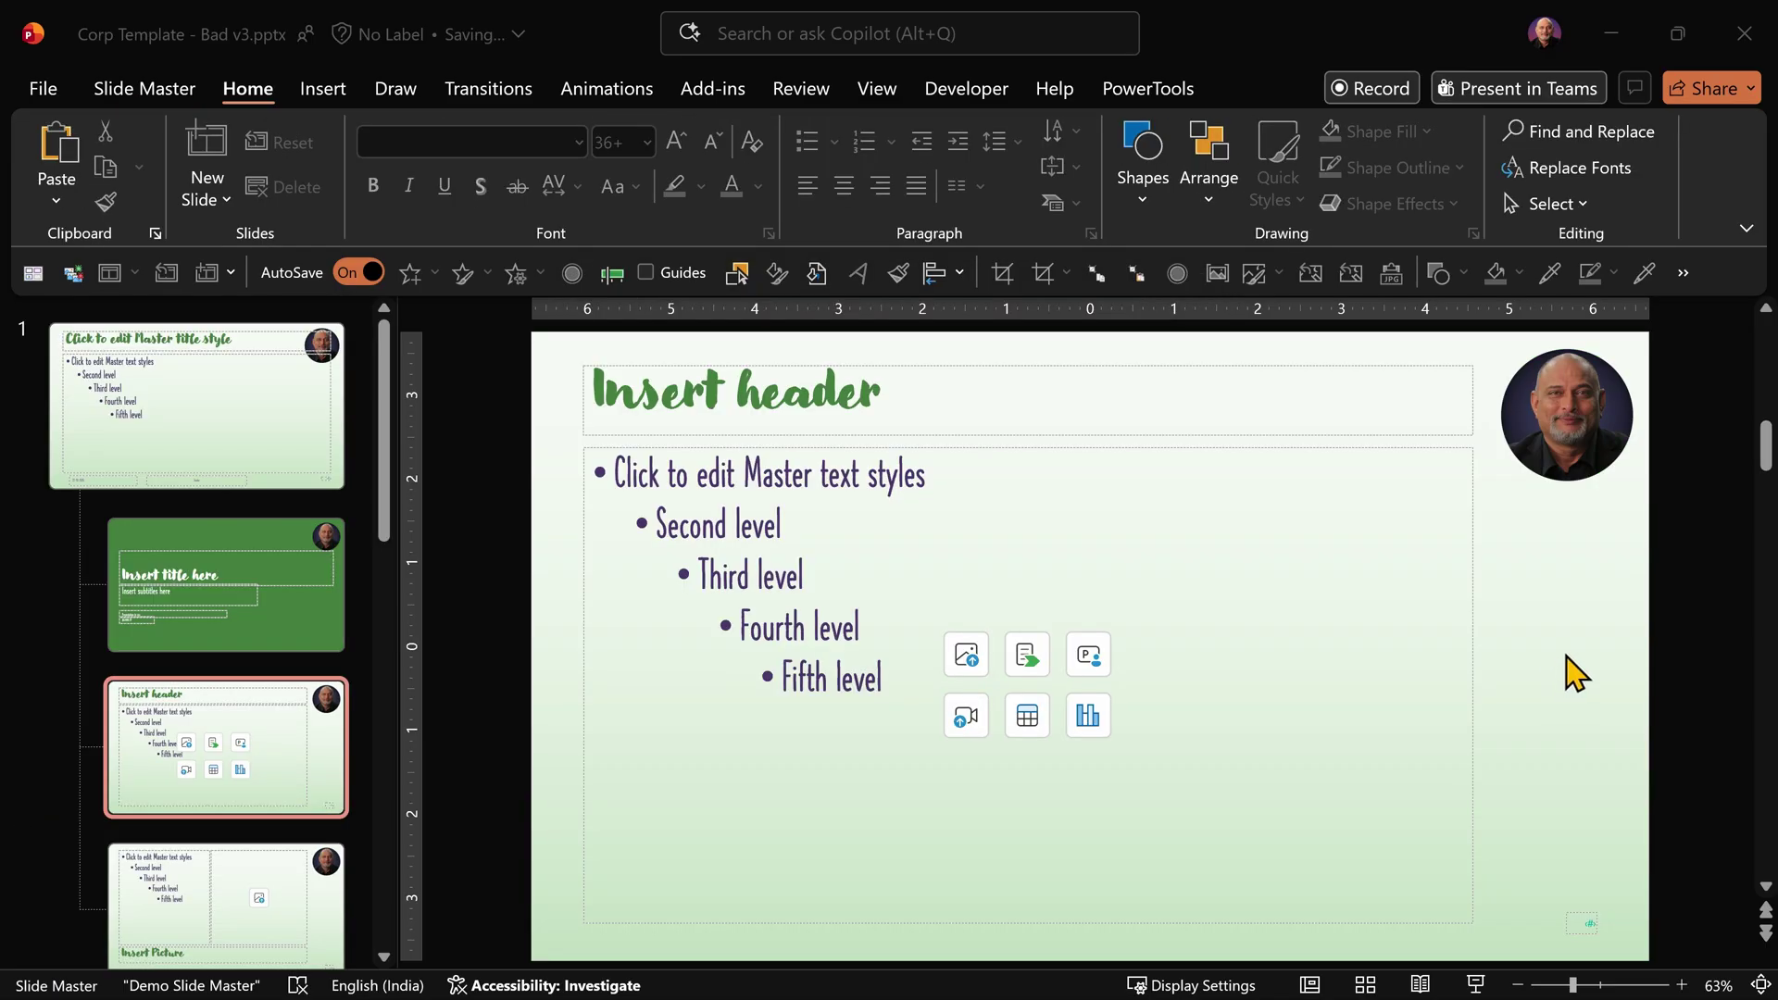
Select the Insert header title, check its font colours, and scroll the font list toward Modern Love.
left_click(856, 398)
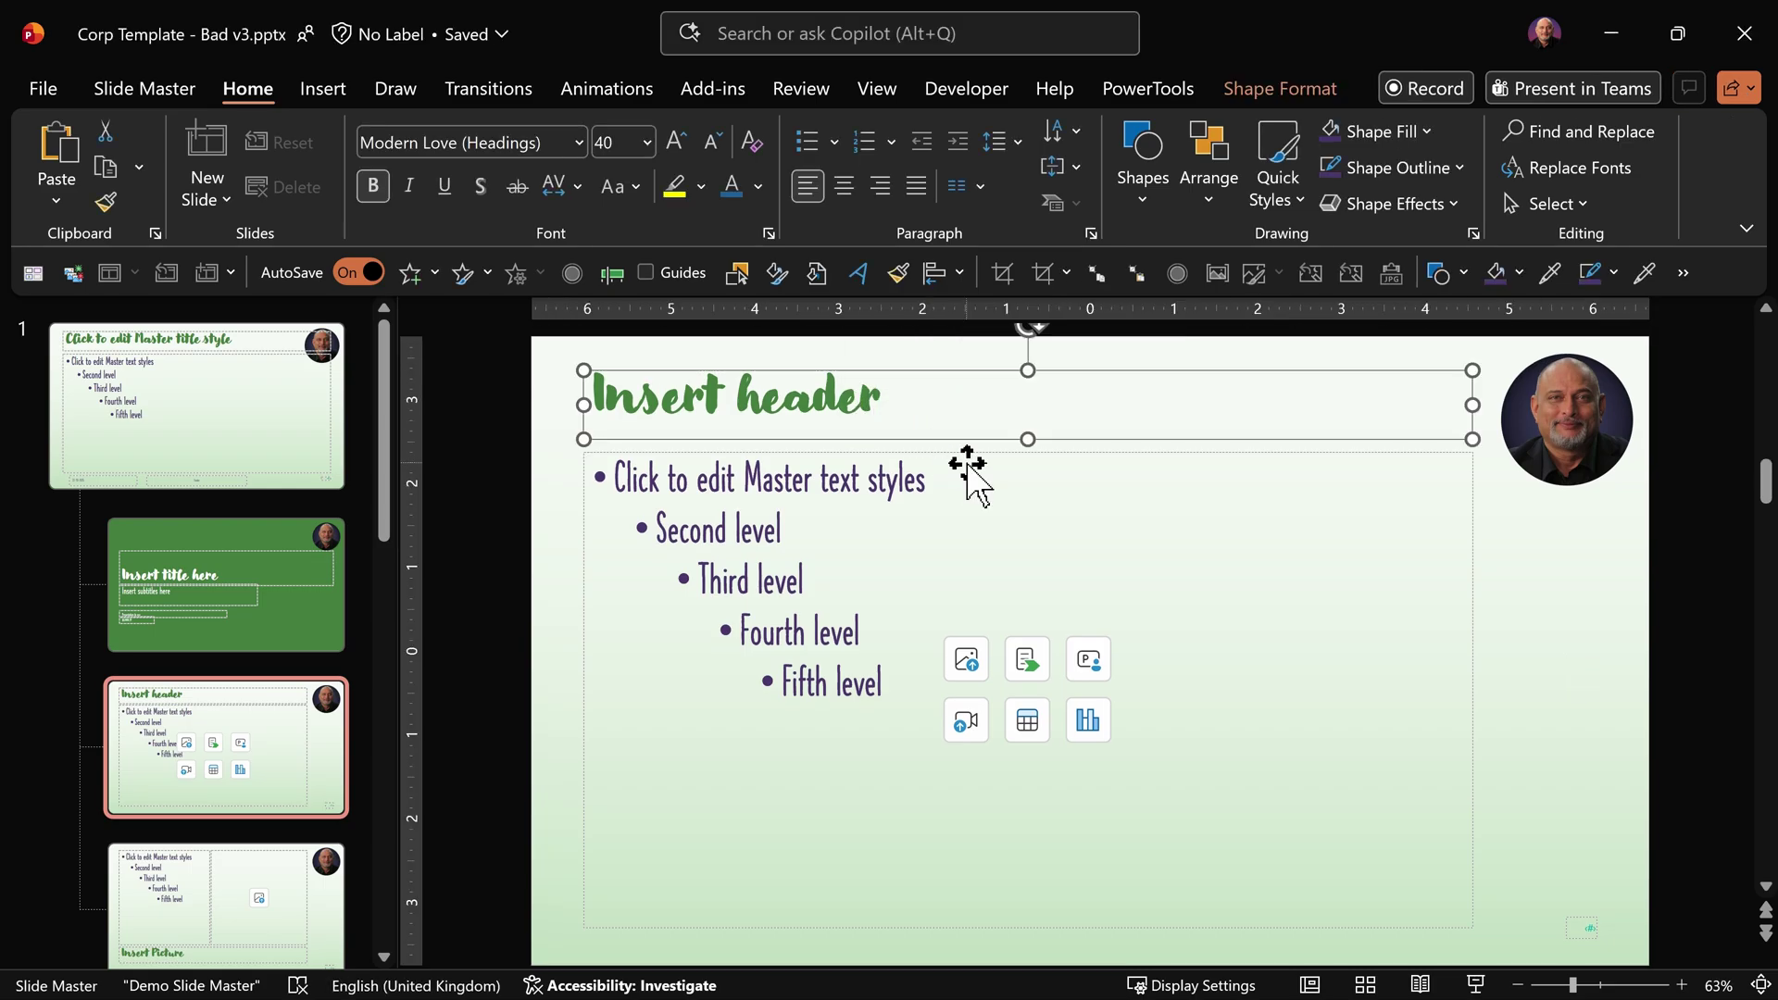
left_click(758, 186)
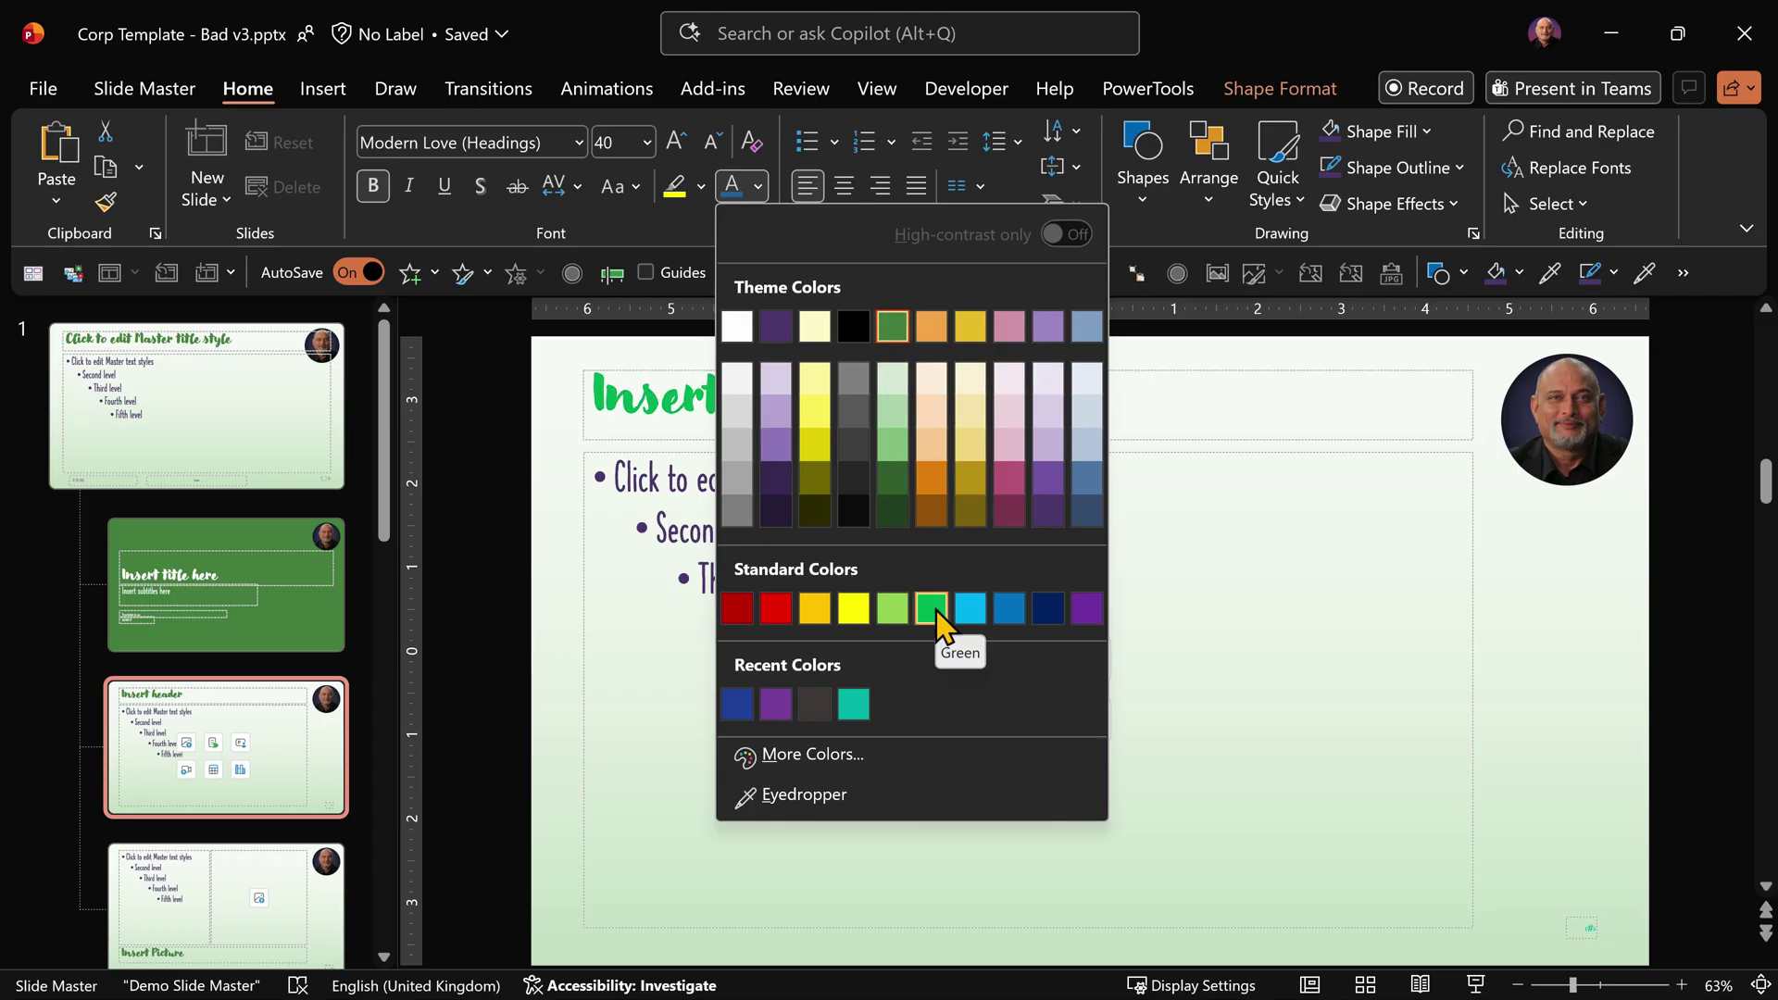
left_click(916, 438)
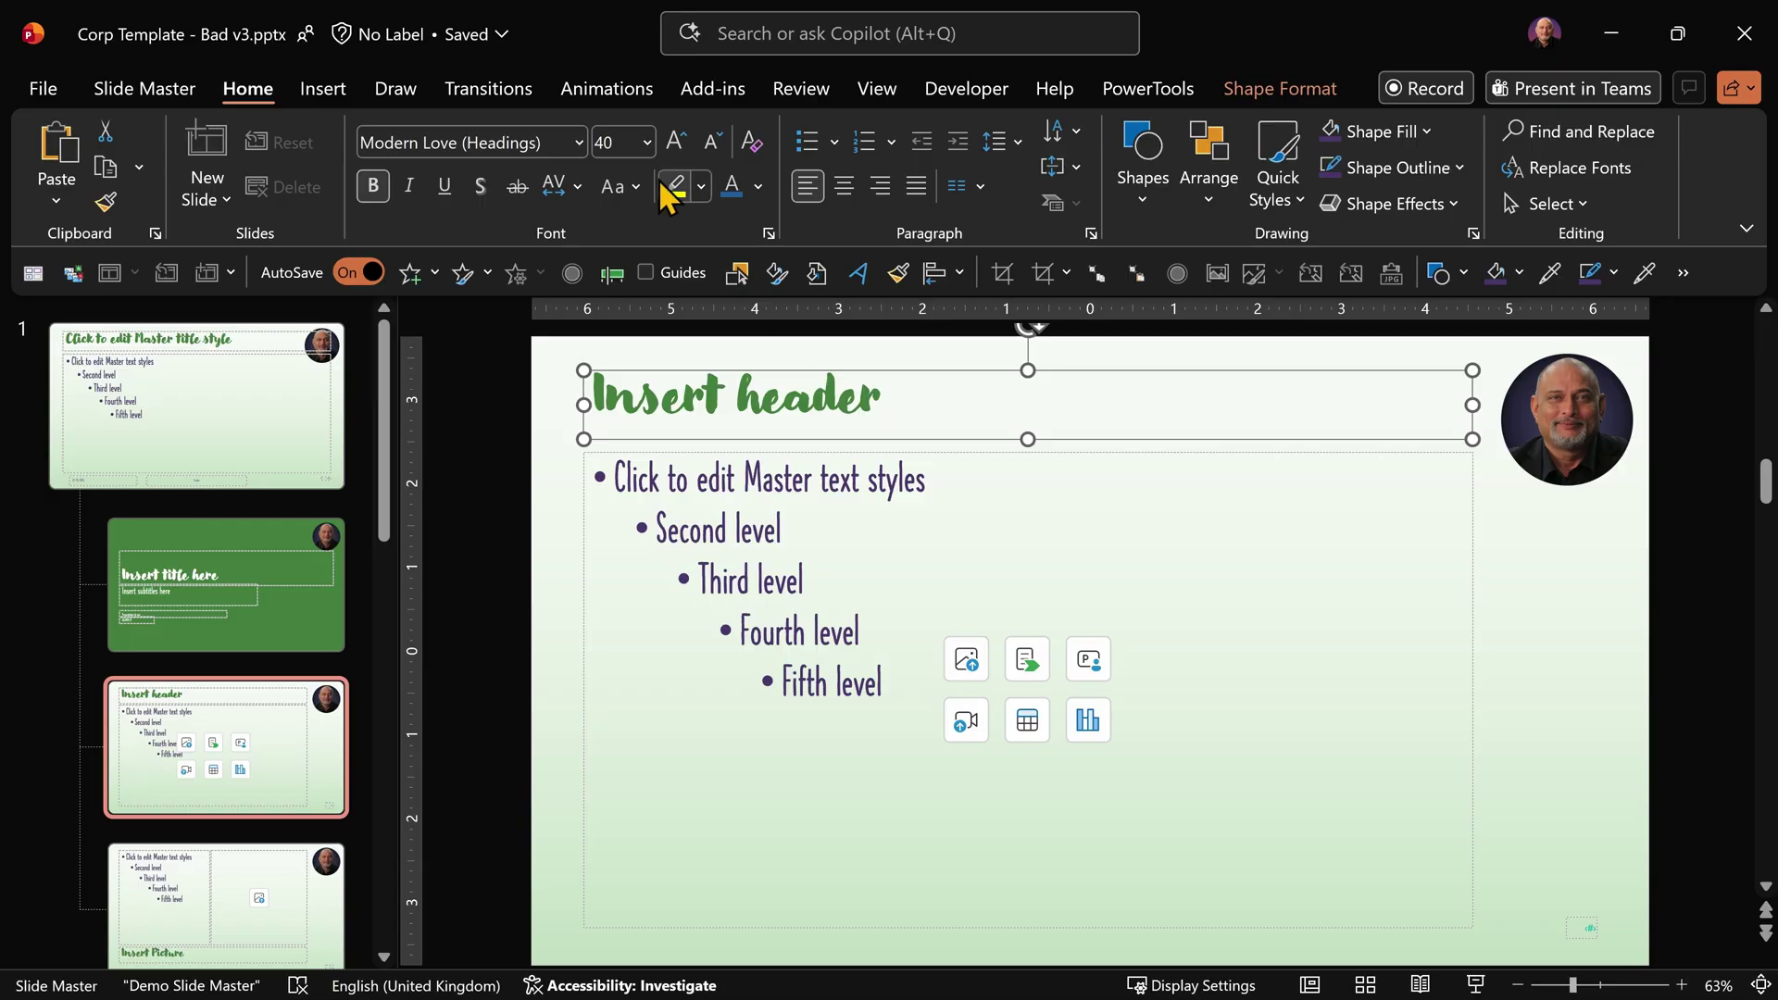
left_click(579, 142)
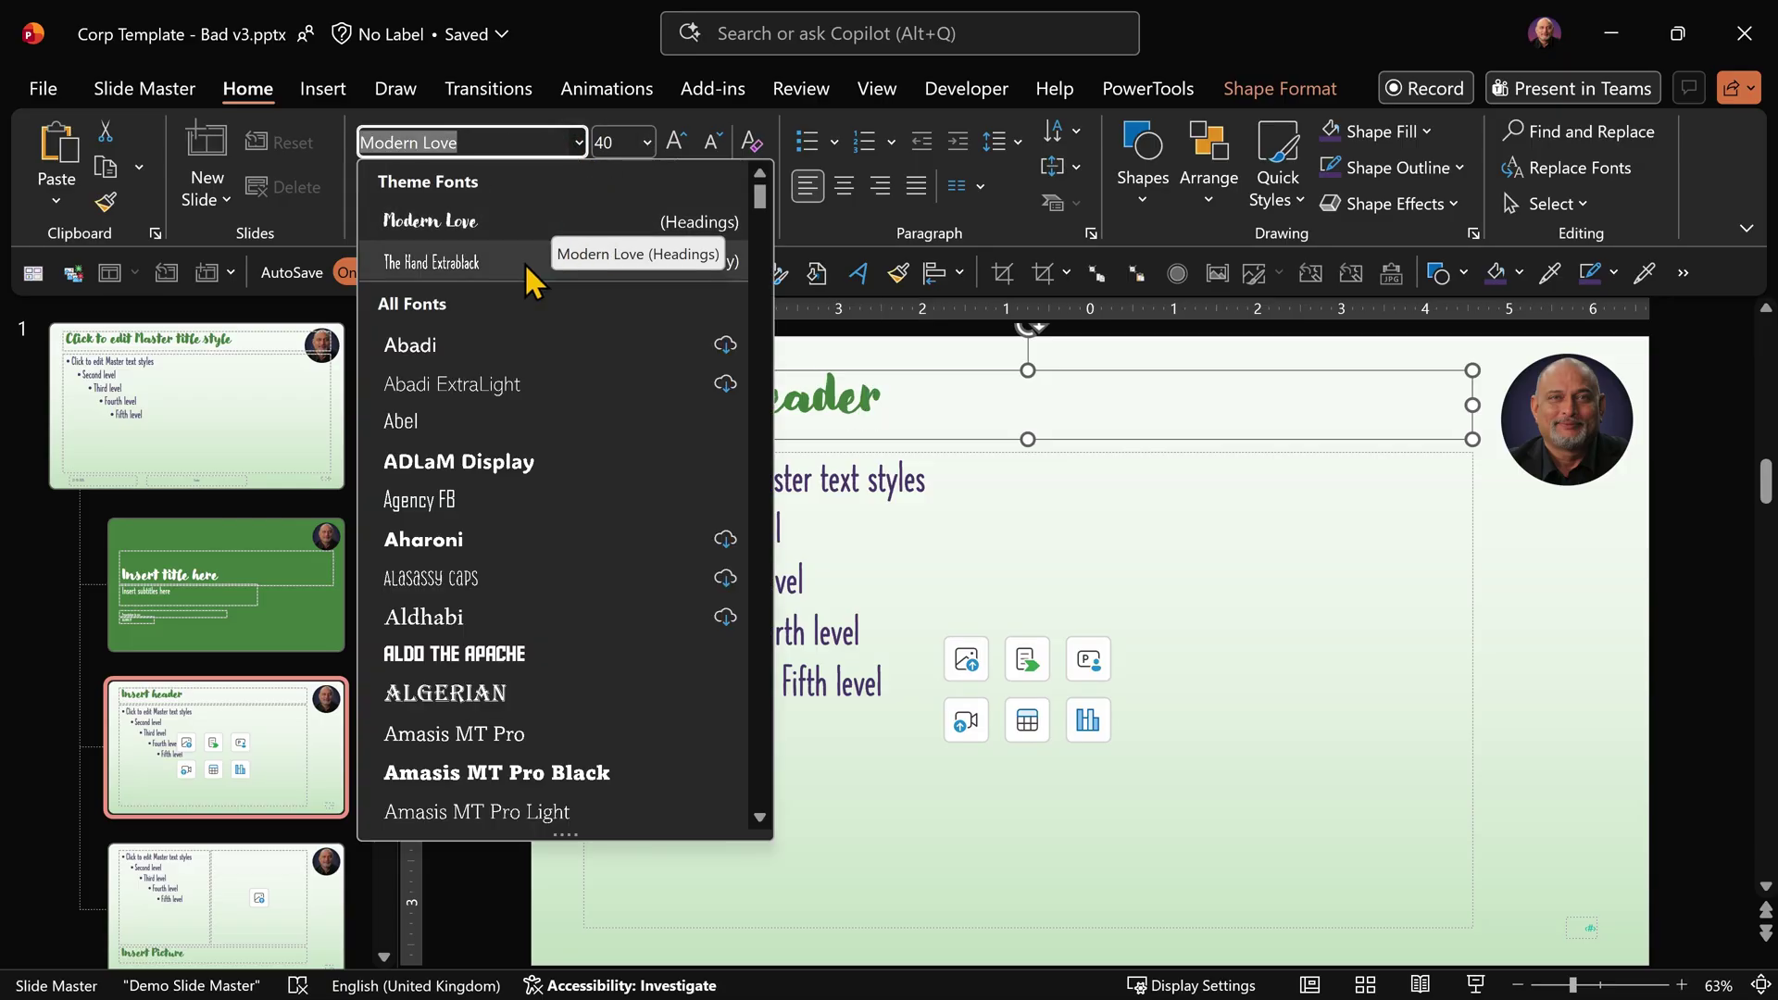
scroll(546, 436, "down", 20)
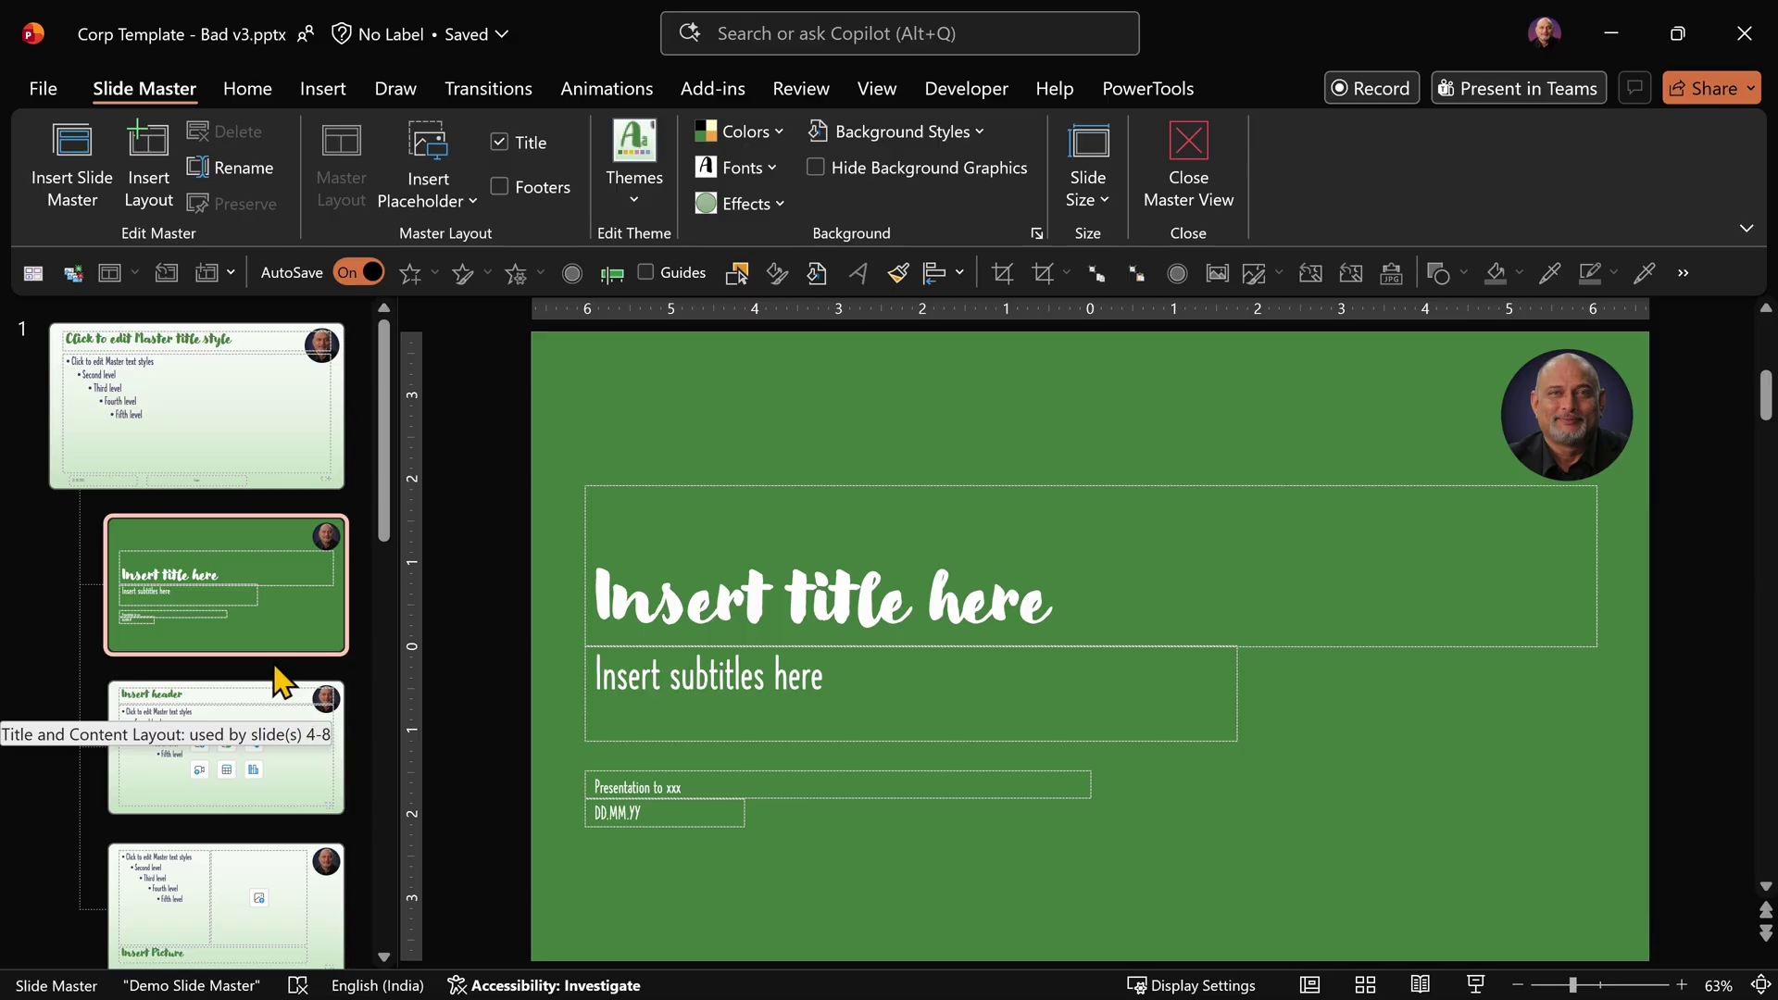
Bring up the context menu for the green Title layout thumbnail.
right_click(270, 653)
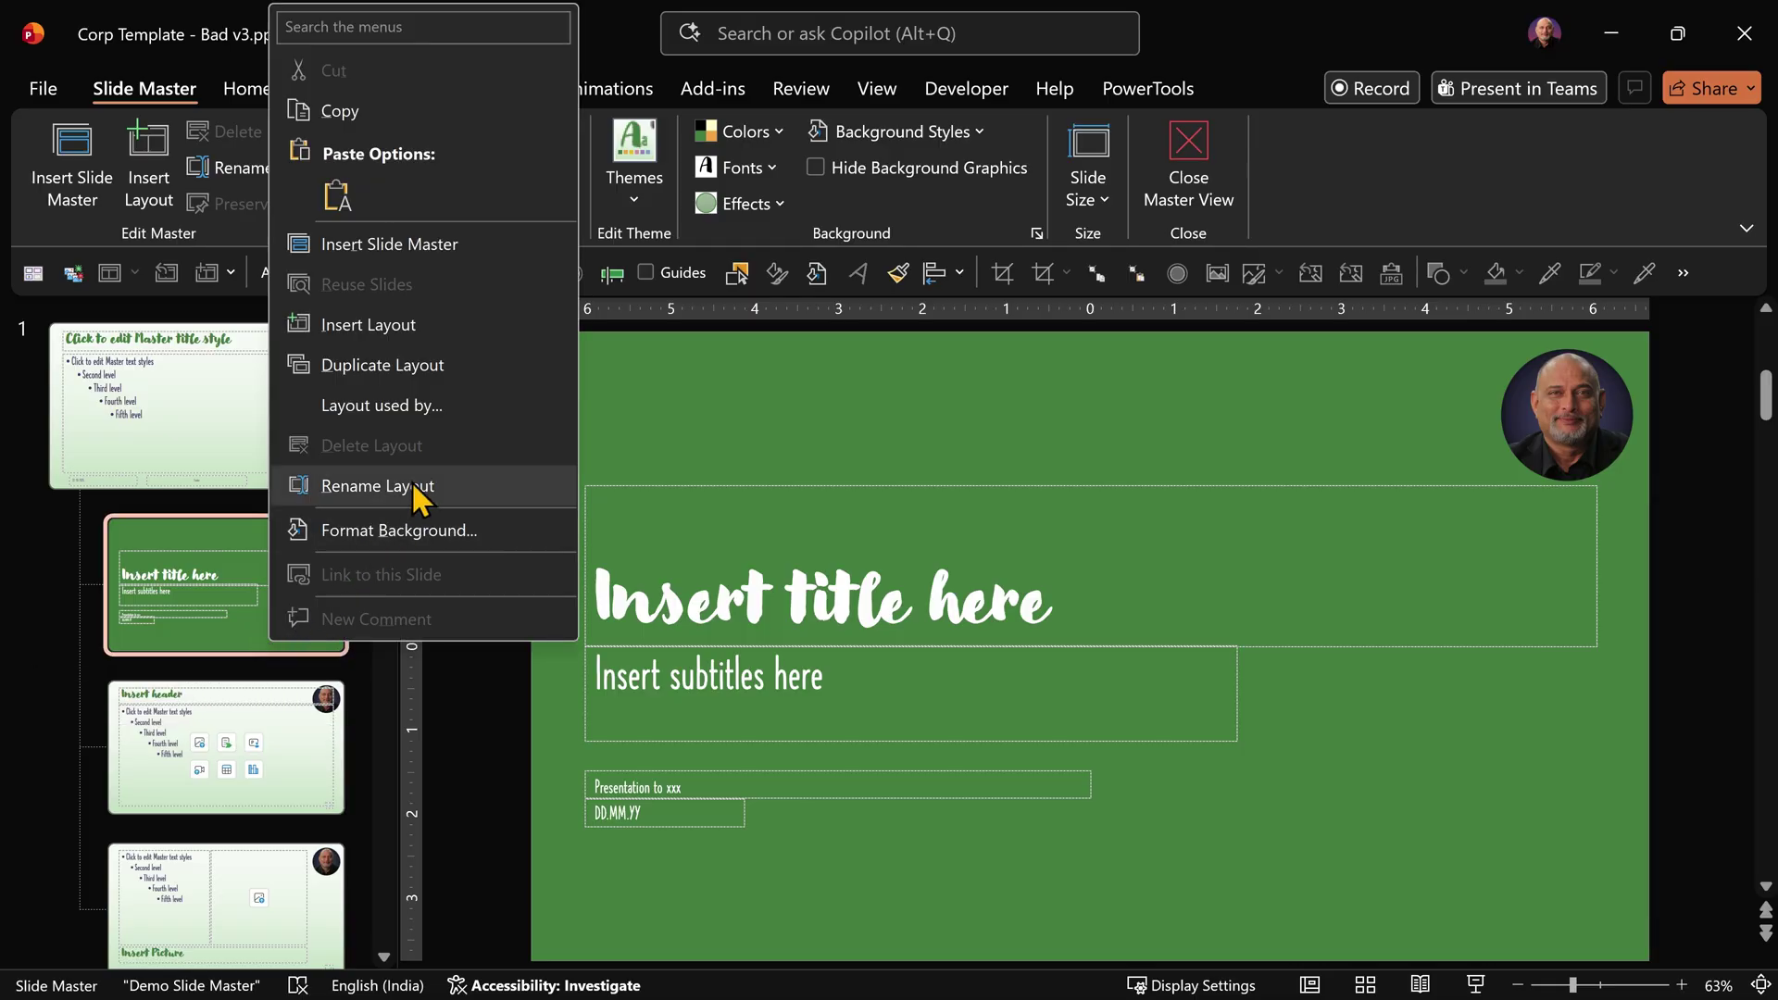
Rename the first layout, keeping the name 'Title'.
left_click(468, 486)
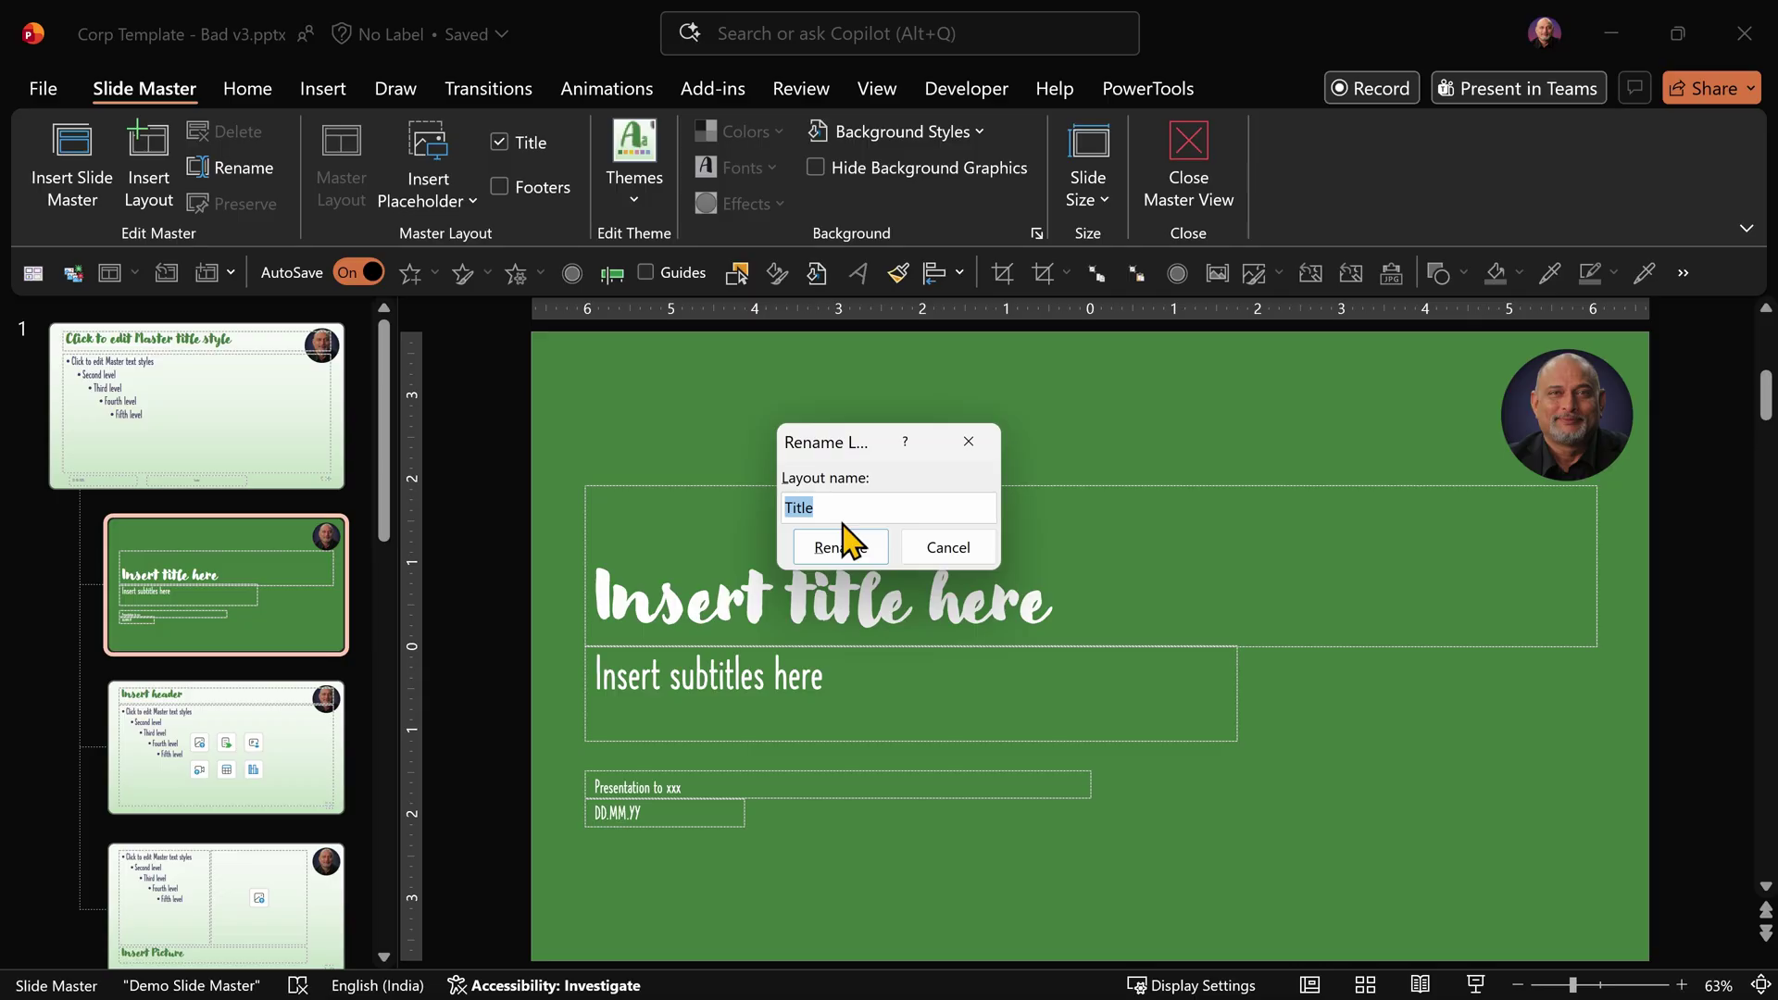
left_click(845, 545)
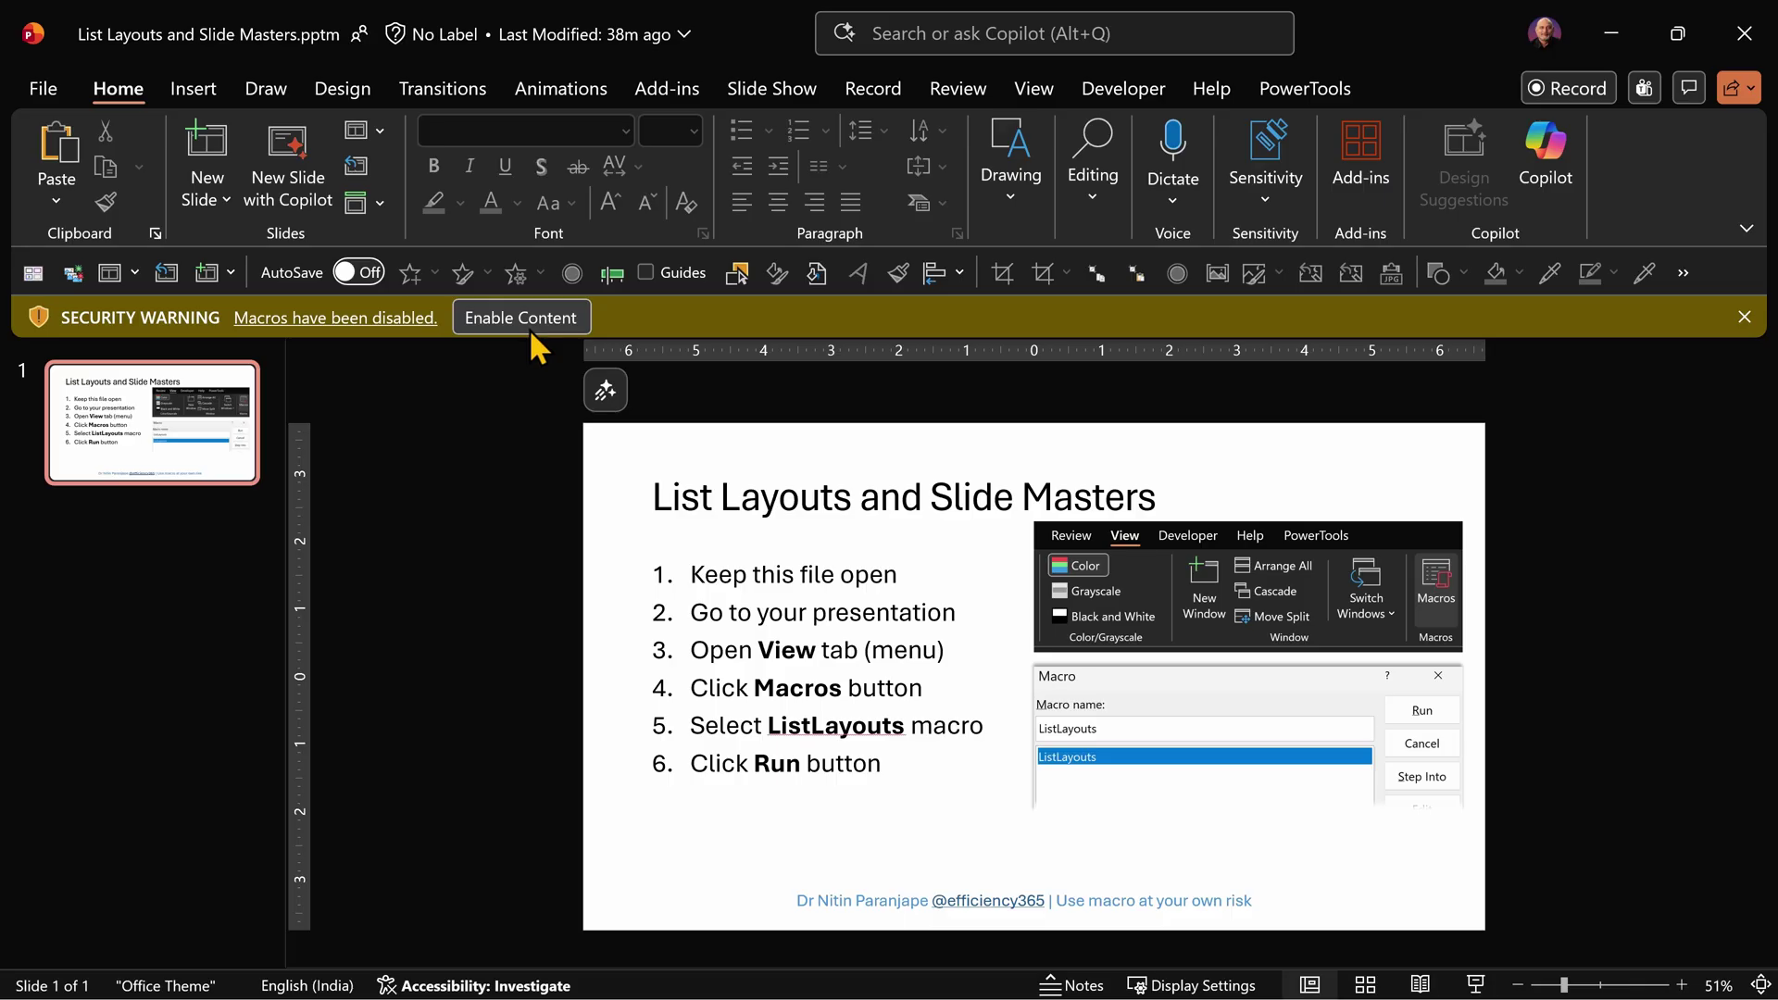
Enable the file's macros and run ListLayouts from All open presentations on Corp Template.
left_click(530, 327)
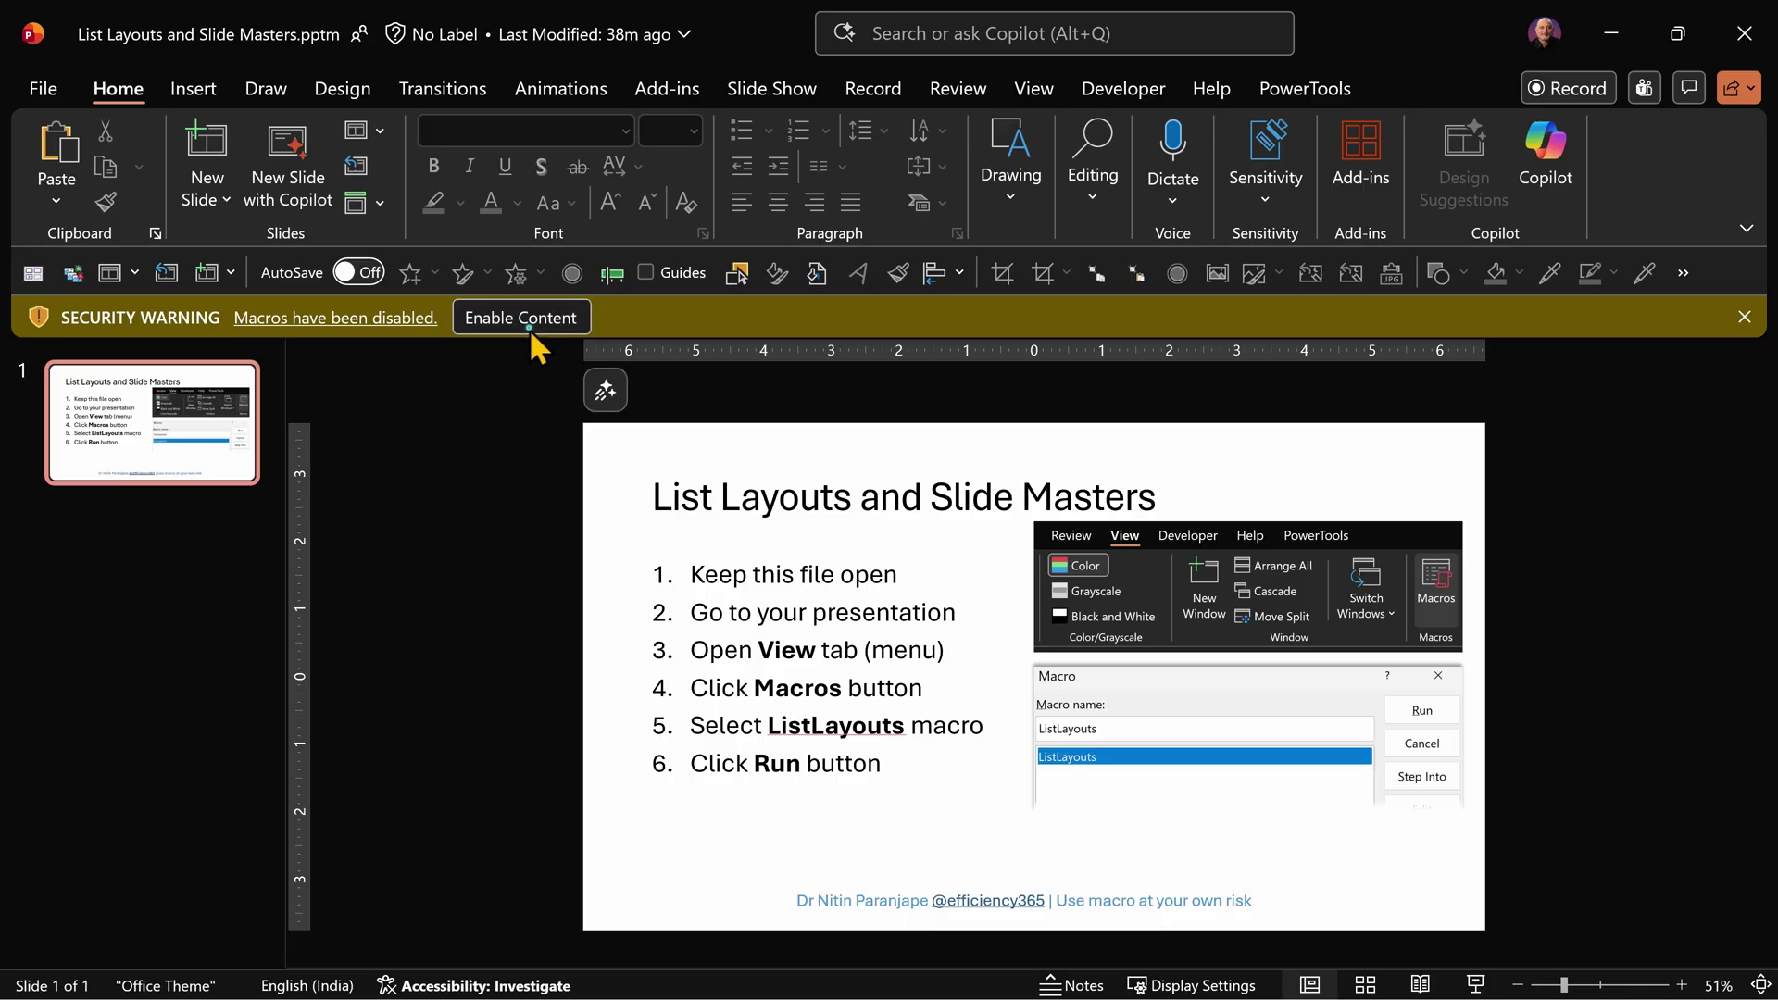
key("Return")
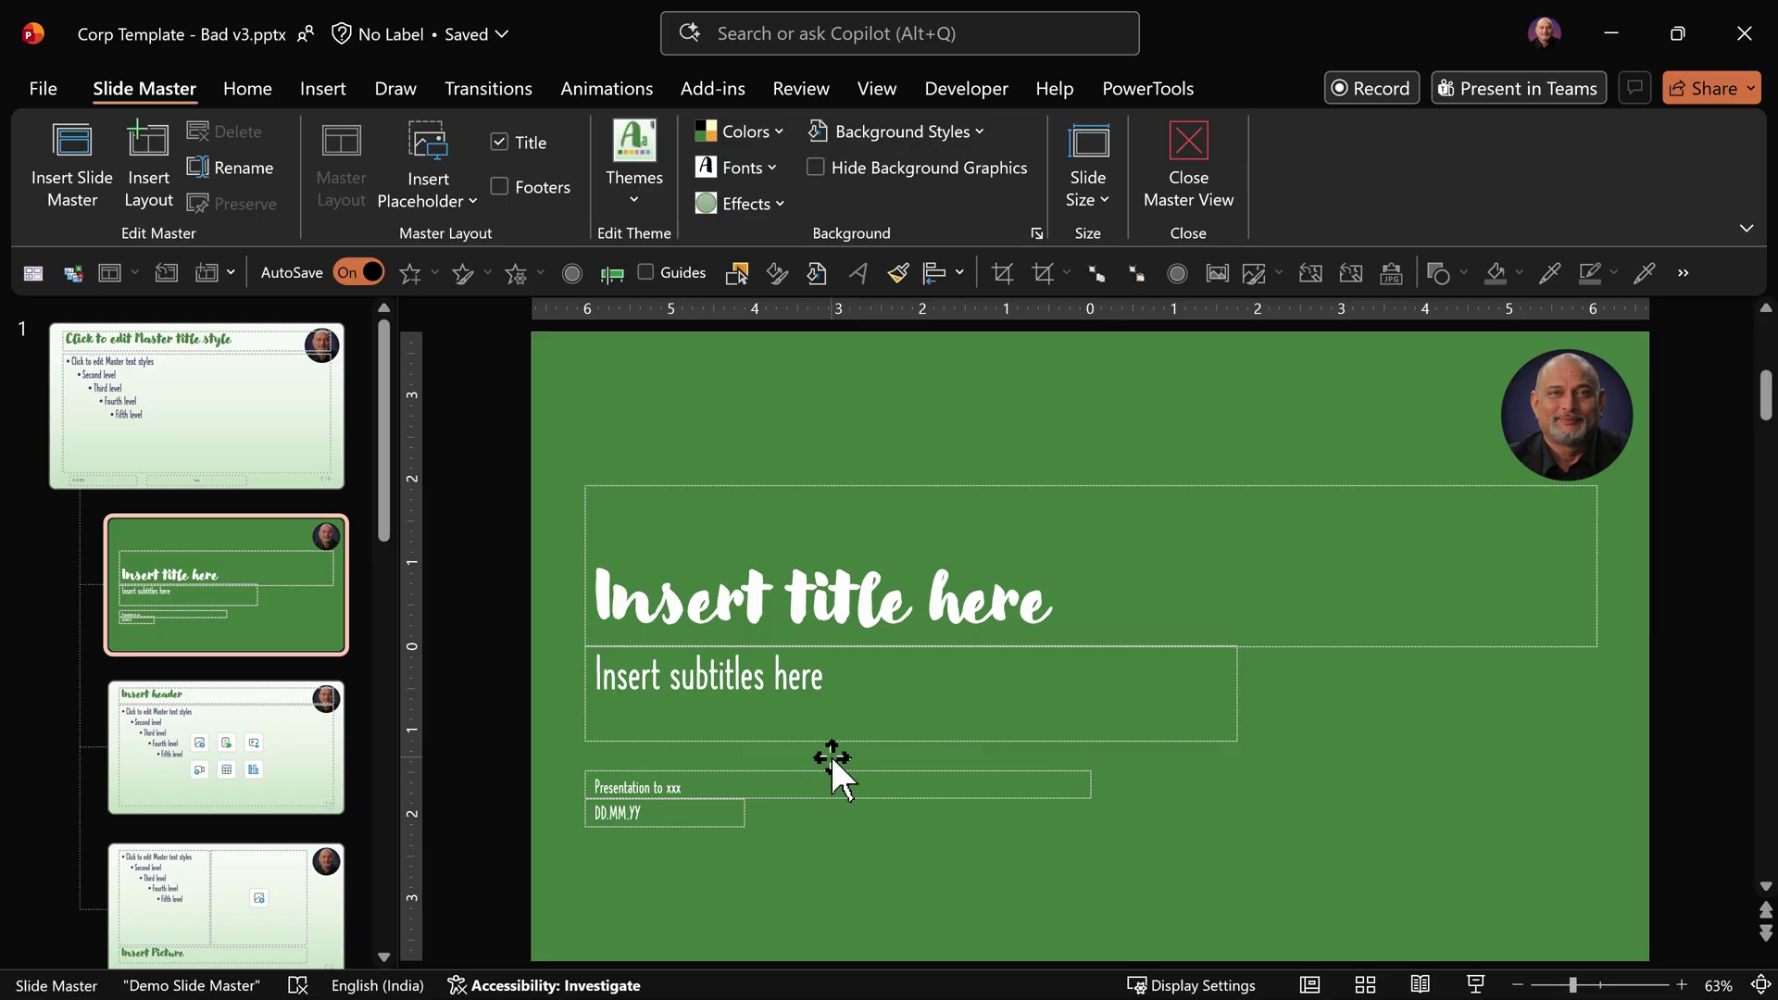
left_click(853, 90)
left_click(1477, 153)
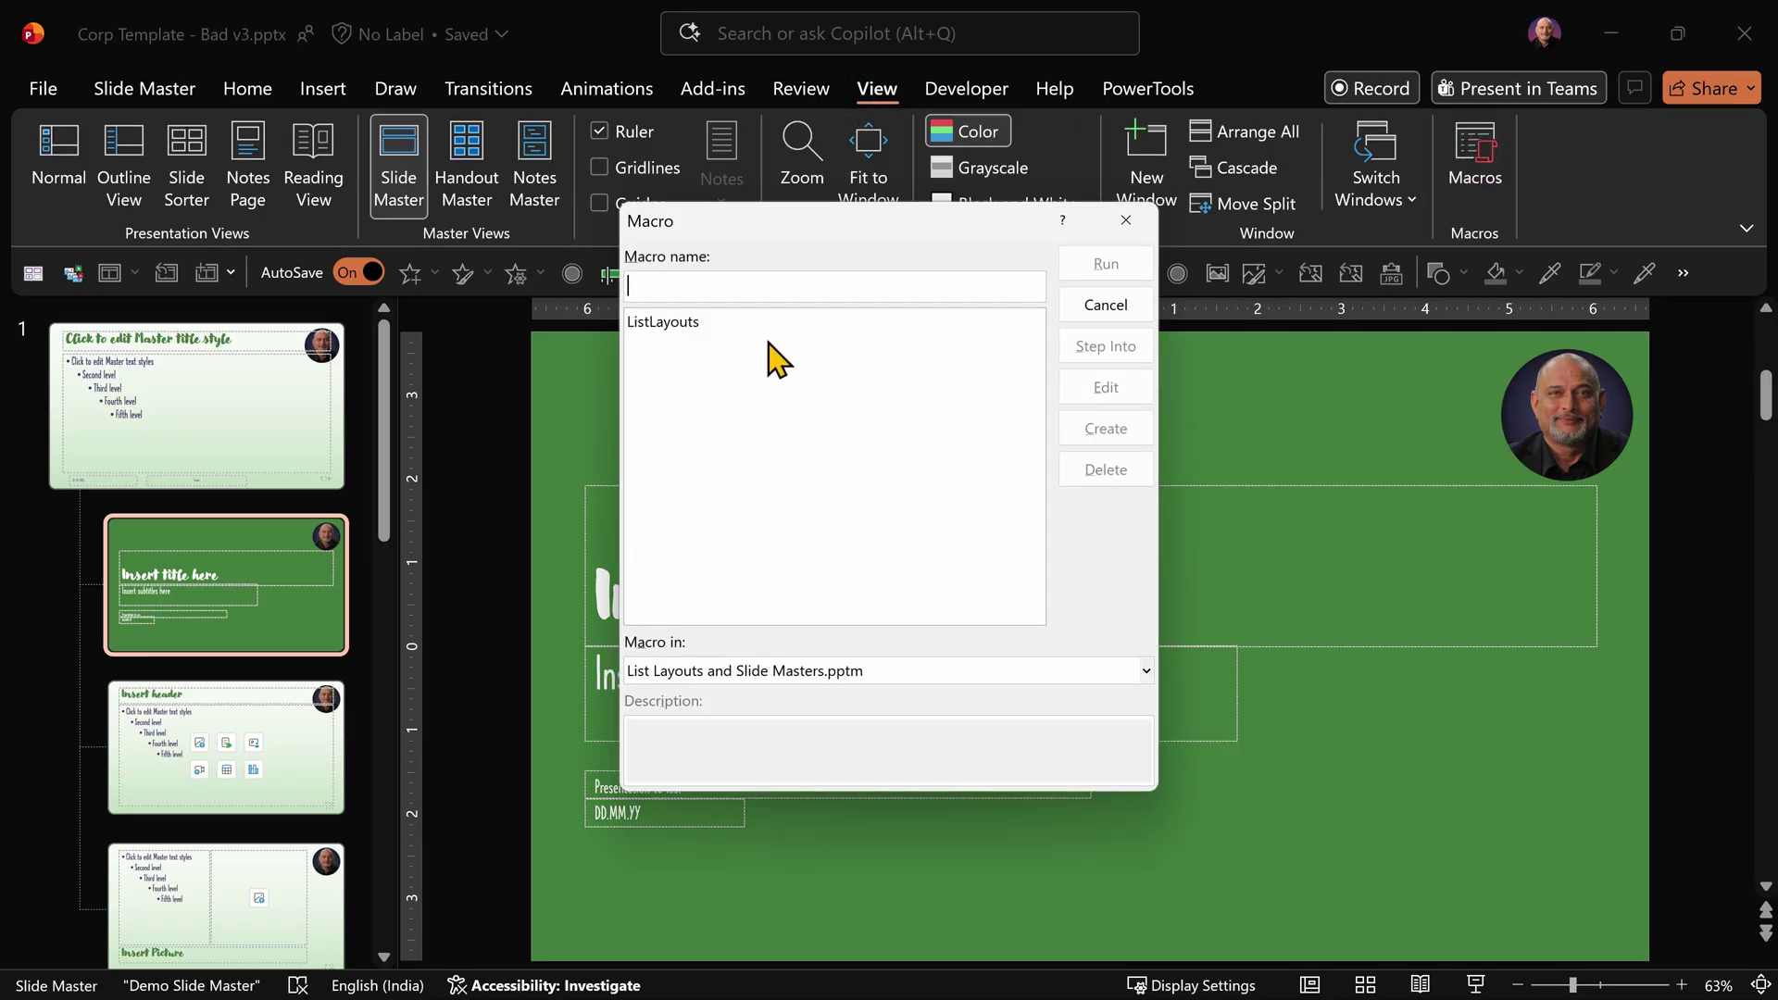
left_click(712, 323)
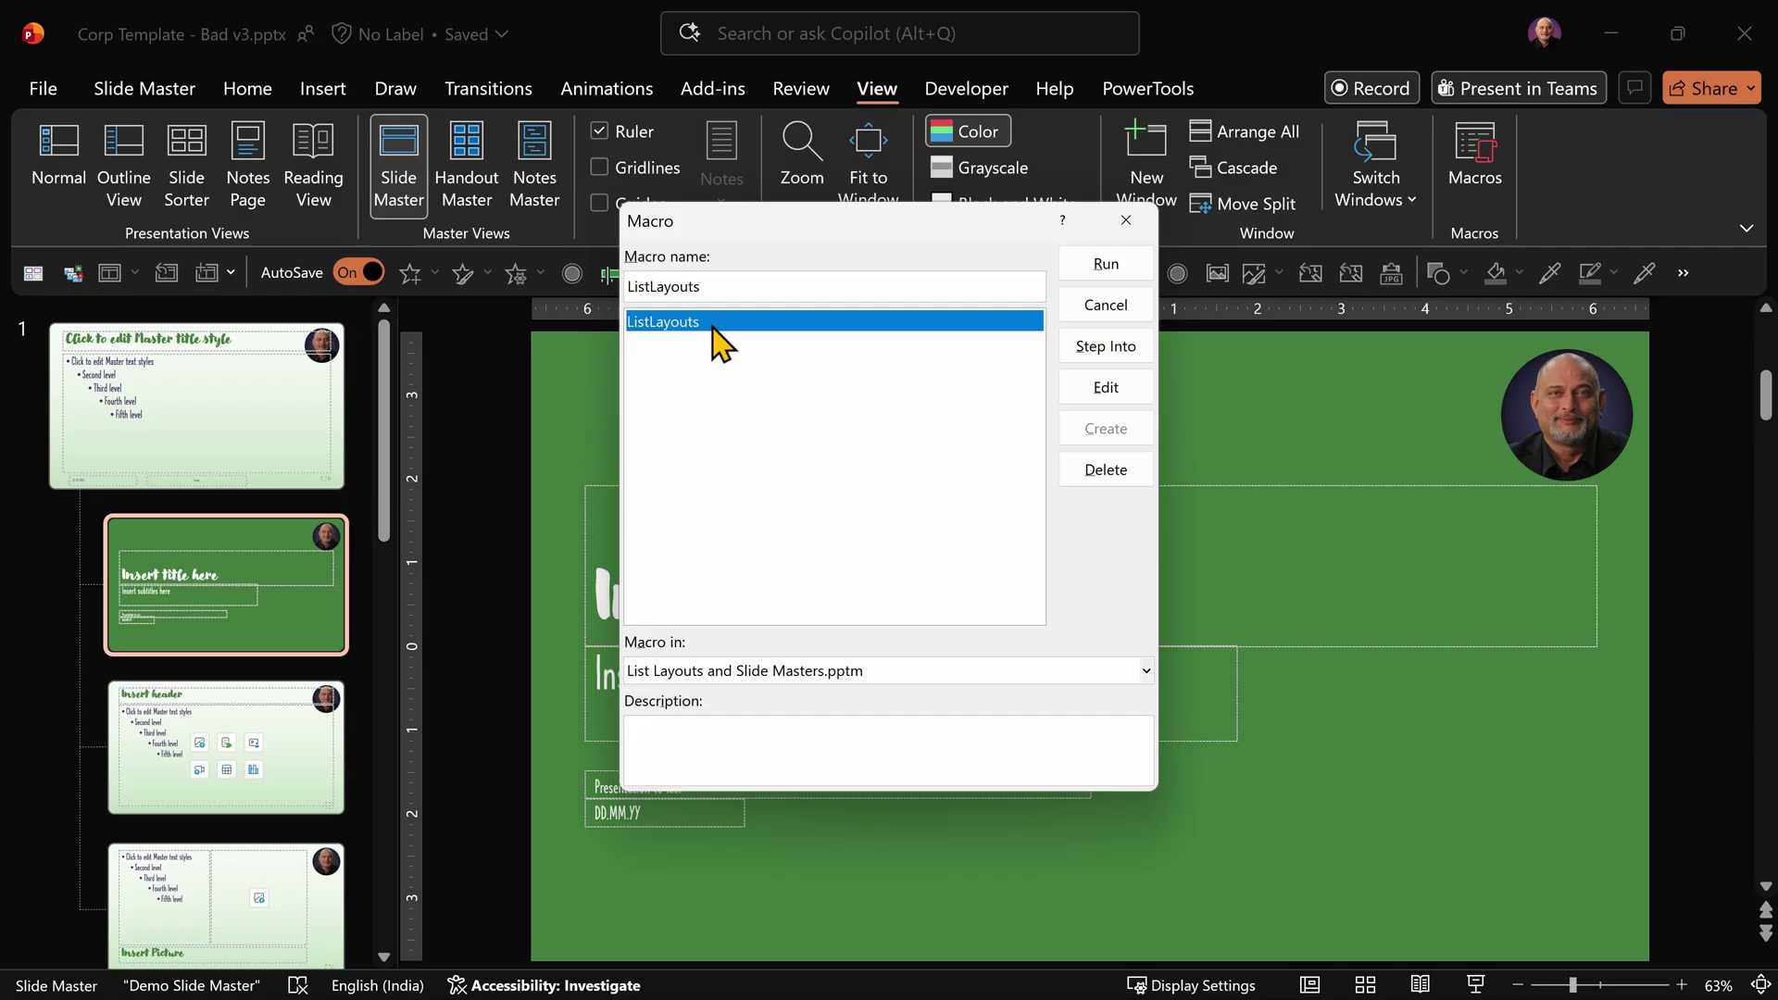
left_click(862, 670)
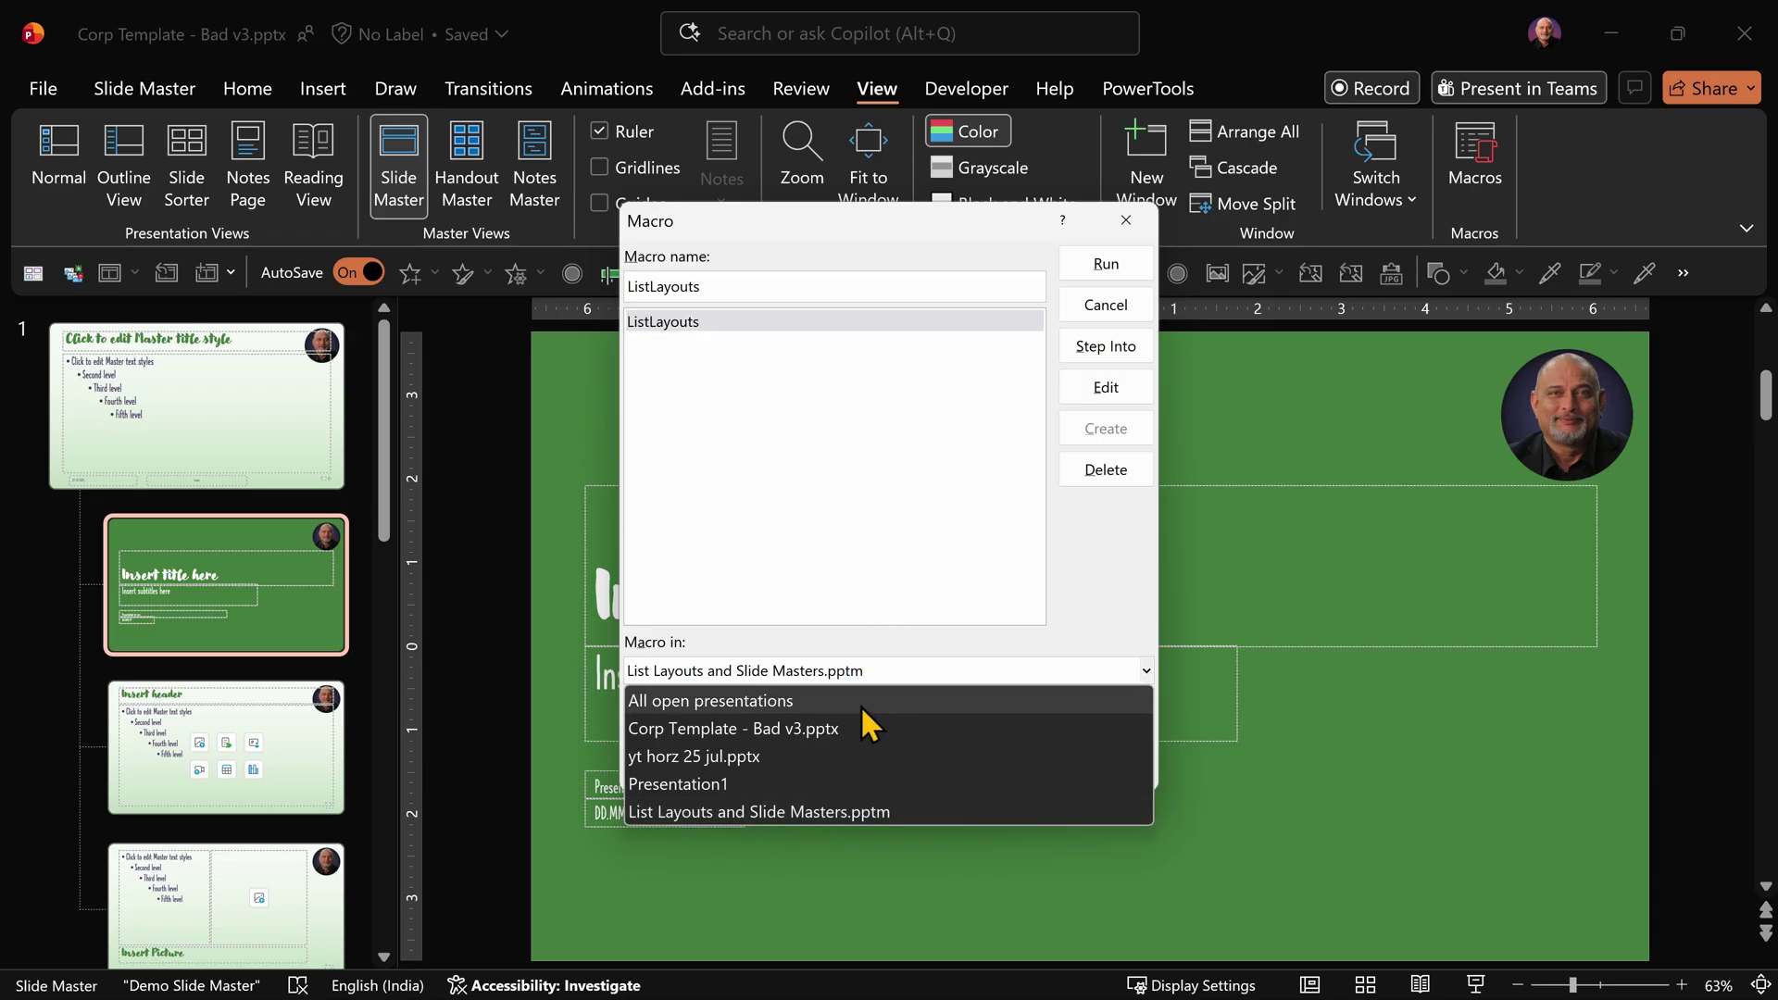
left_click(861, 702)
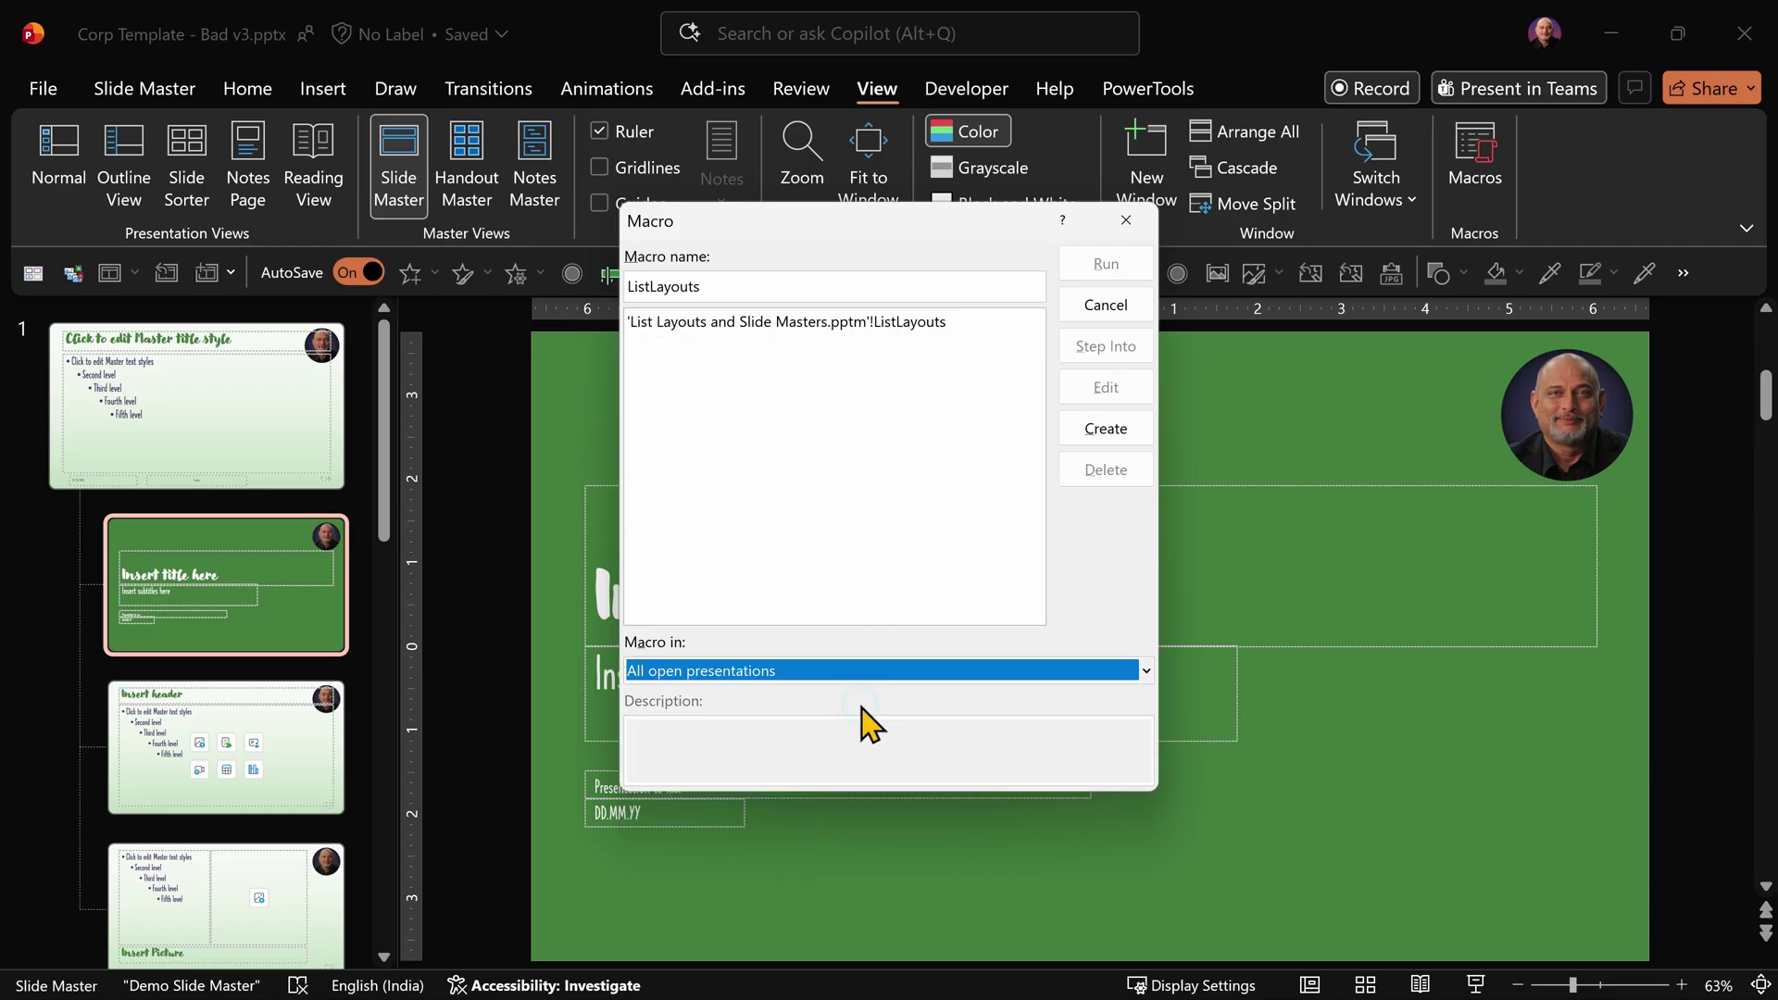
left_click(825, 324)
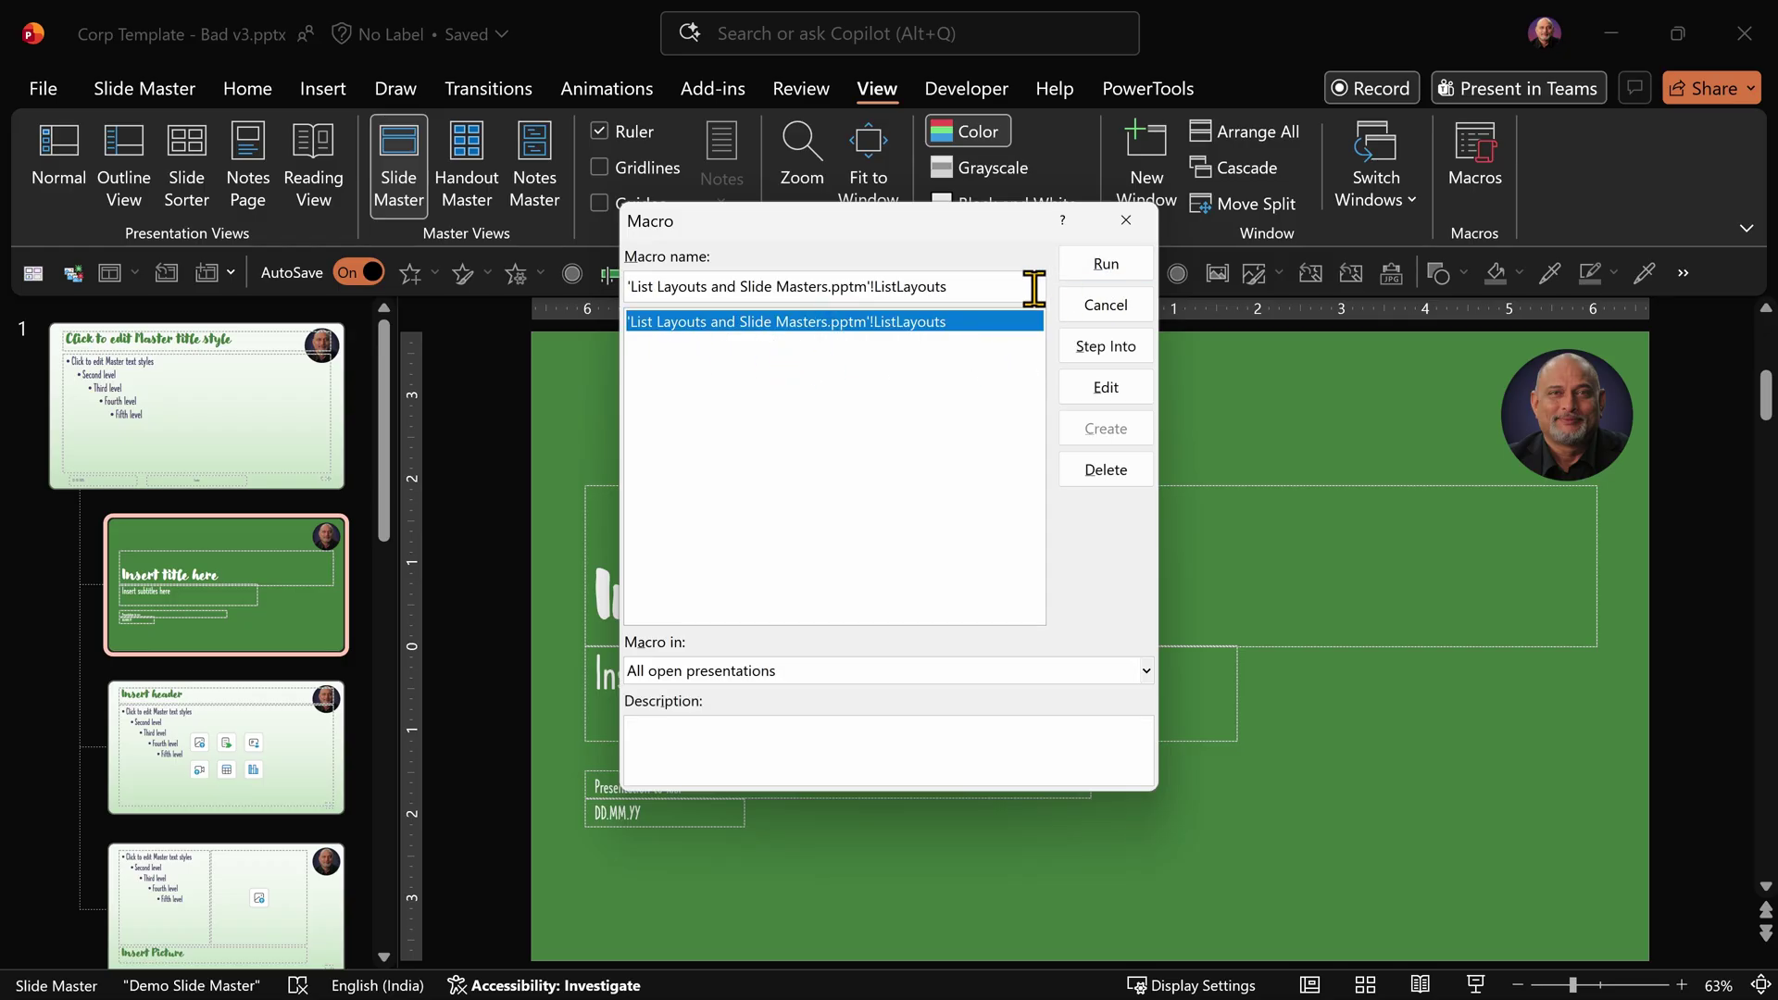
left_click(1102, 266)
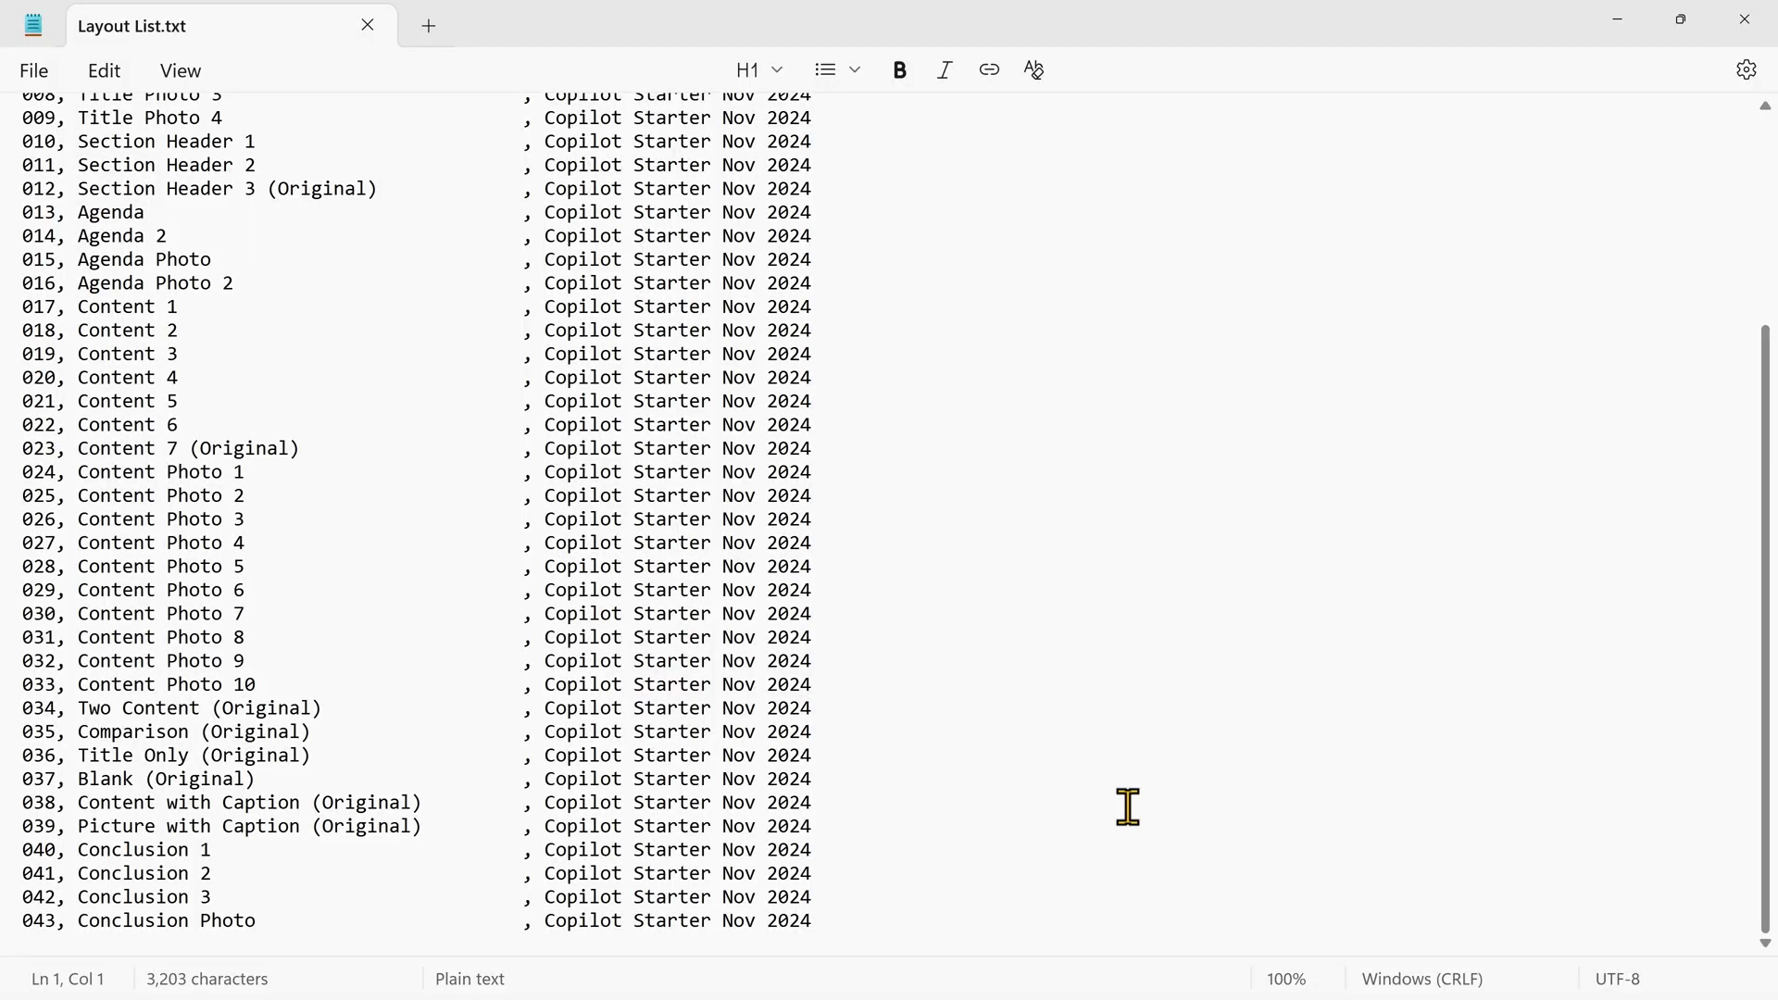
Scroll through Layout List.txt to review the 43 listed layout names.
scroll(705, 812, "up", 4)
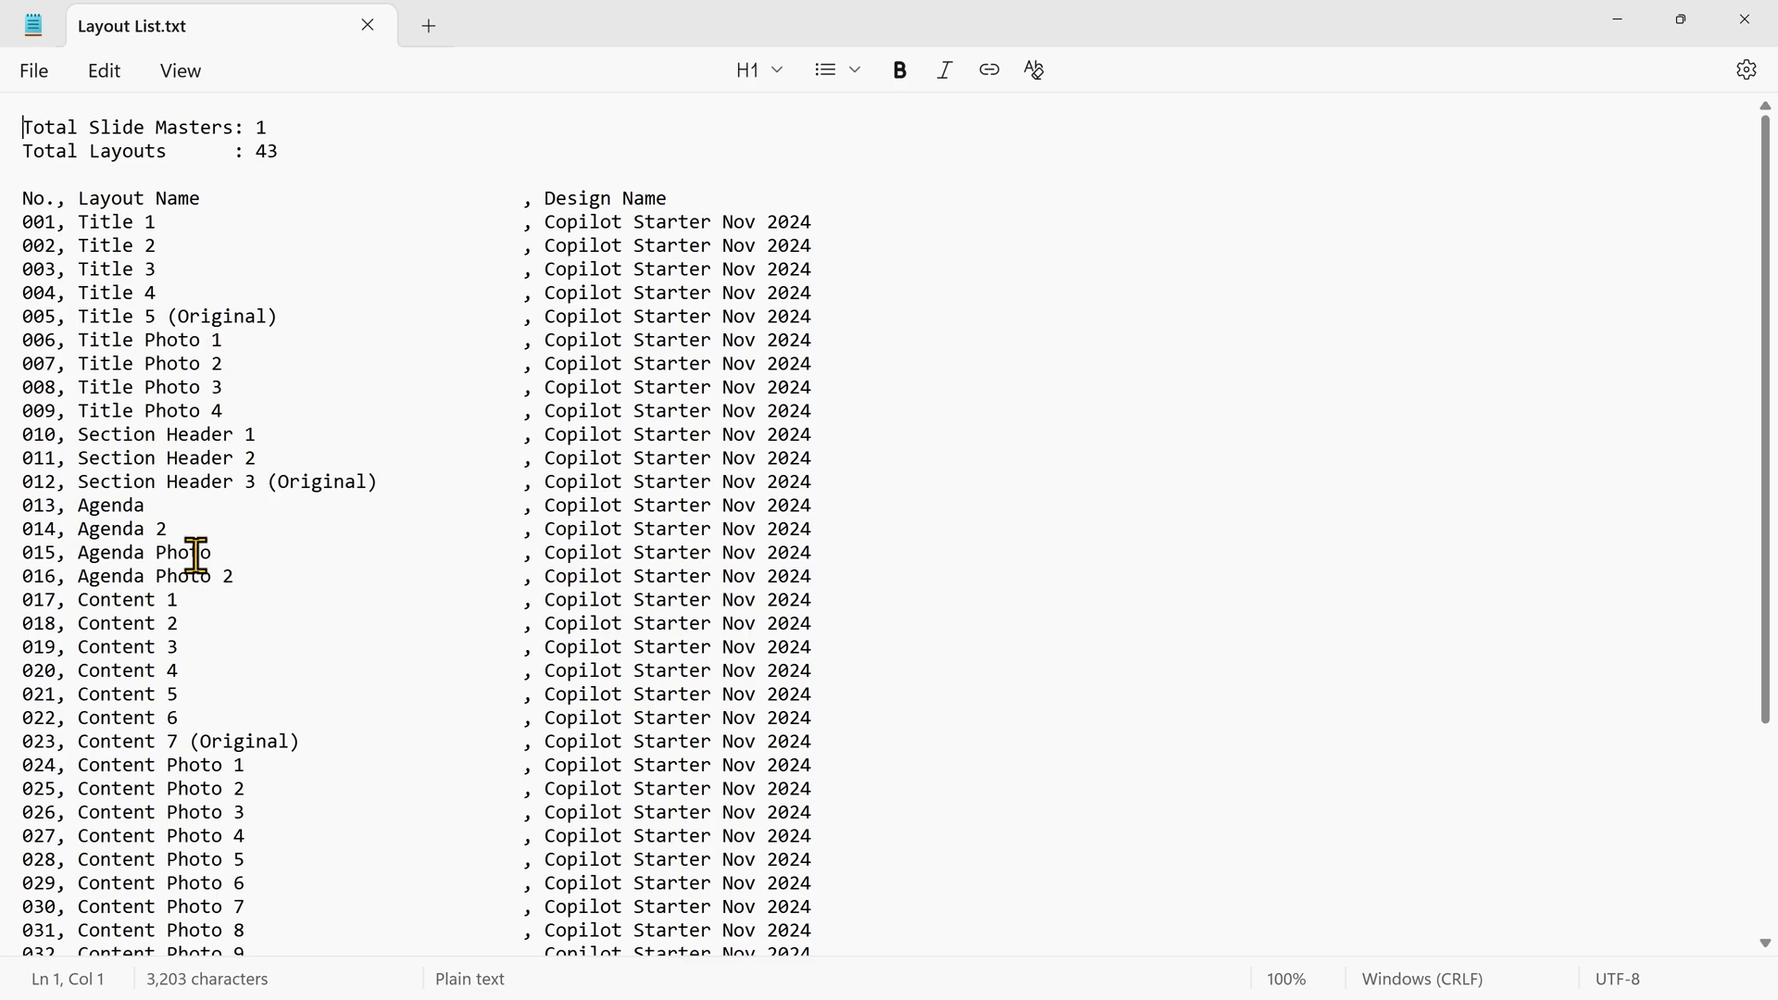
scroll(227, 616, "down", 4)
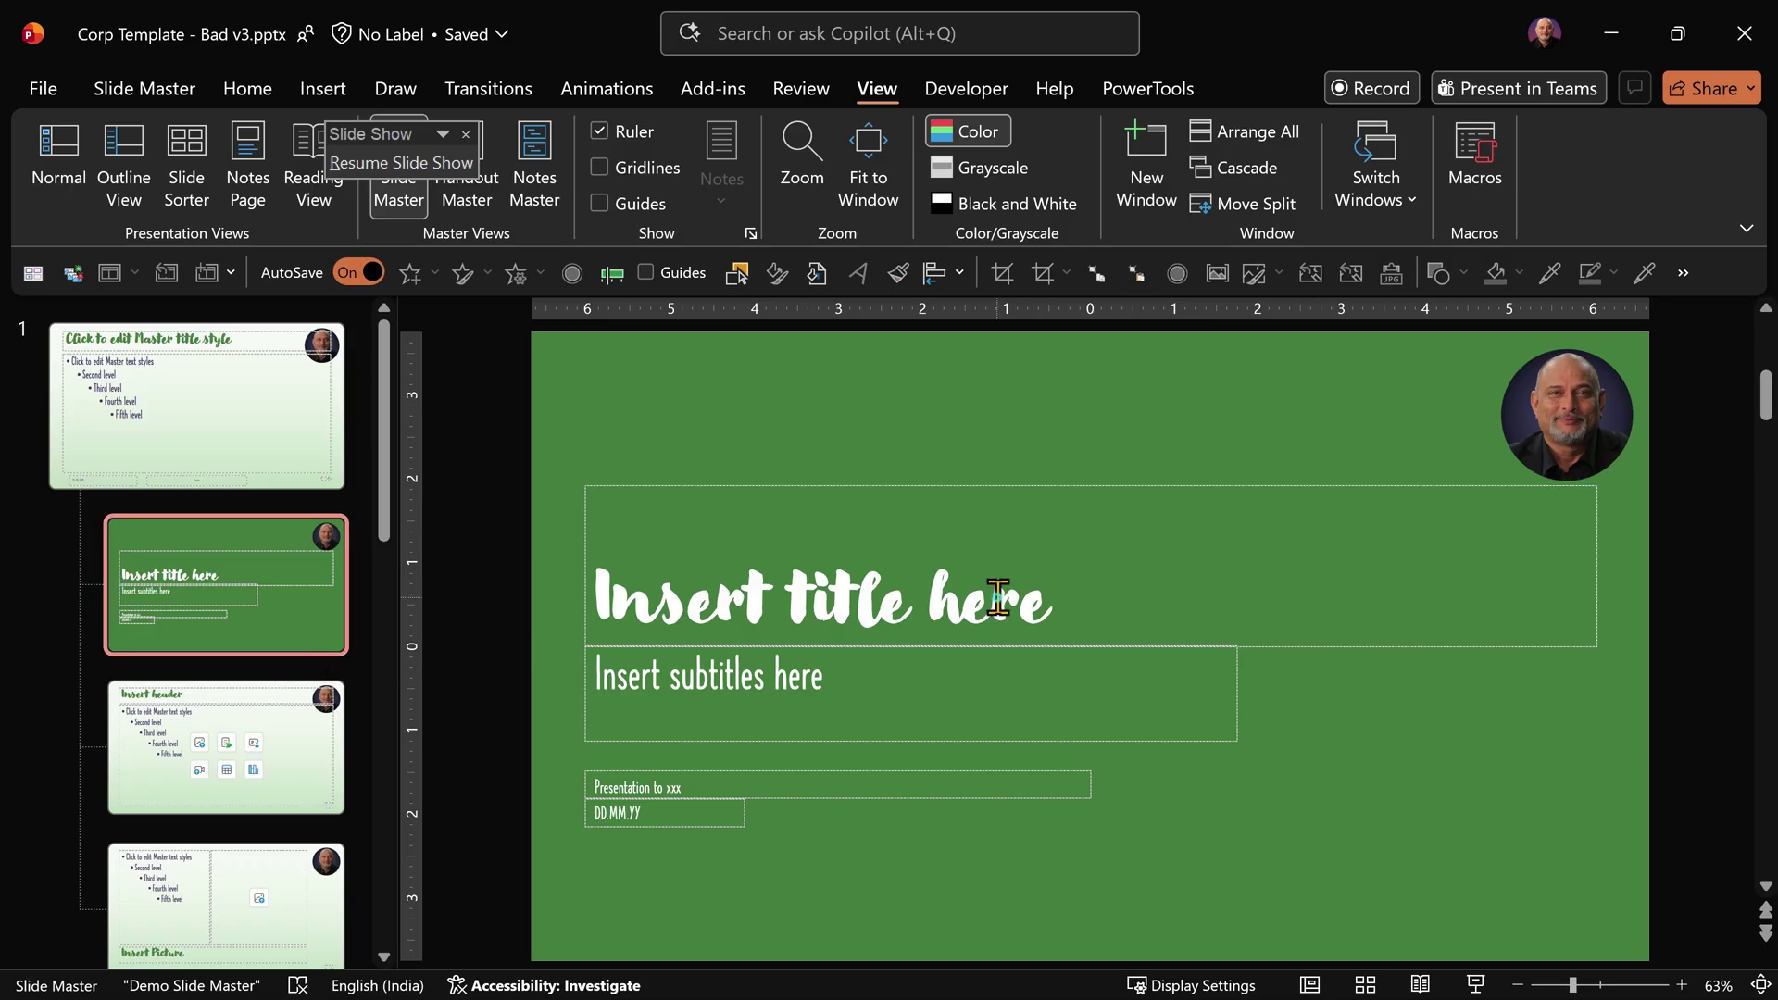
left_click(1035, 536)
left_click(138, 417)
left_click(171, 404)
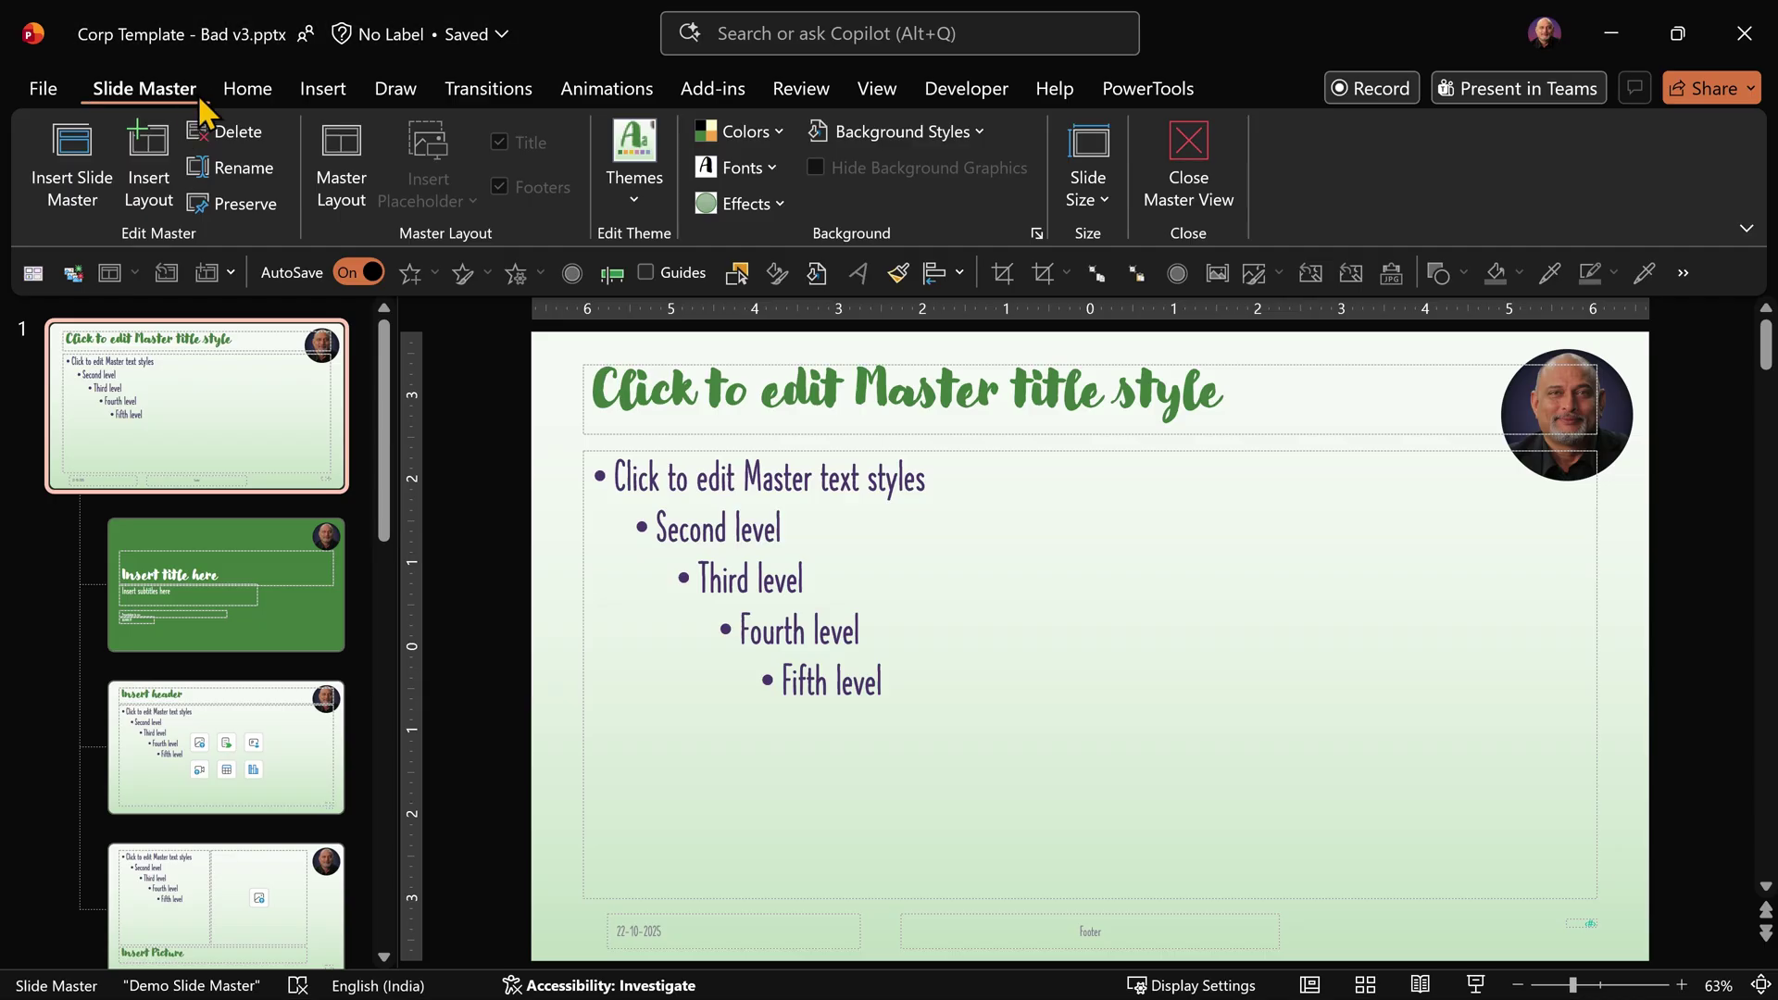
left_click(343, 185)
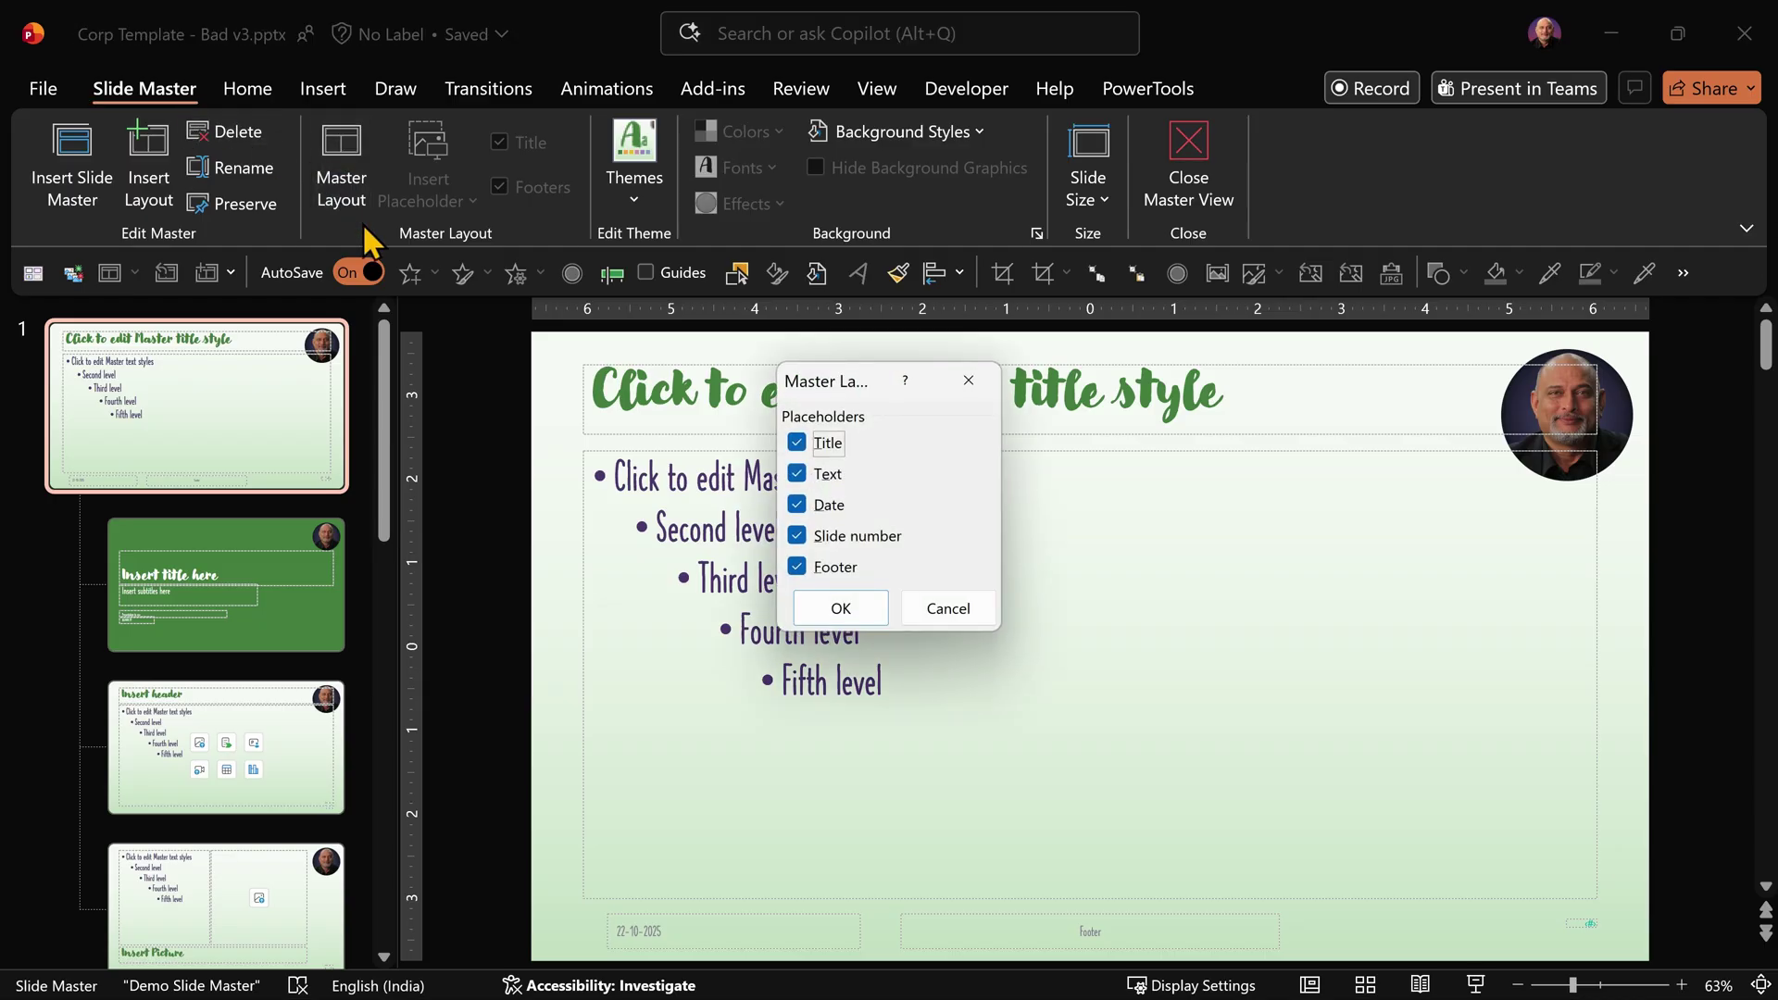
left_click(958, 610)
left_click(319, 629)
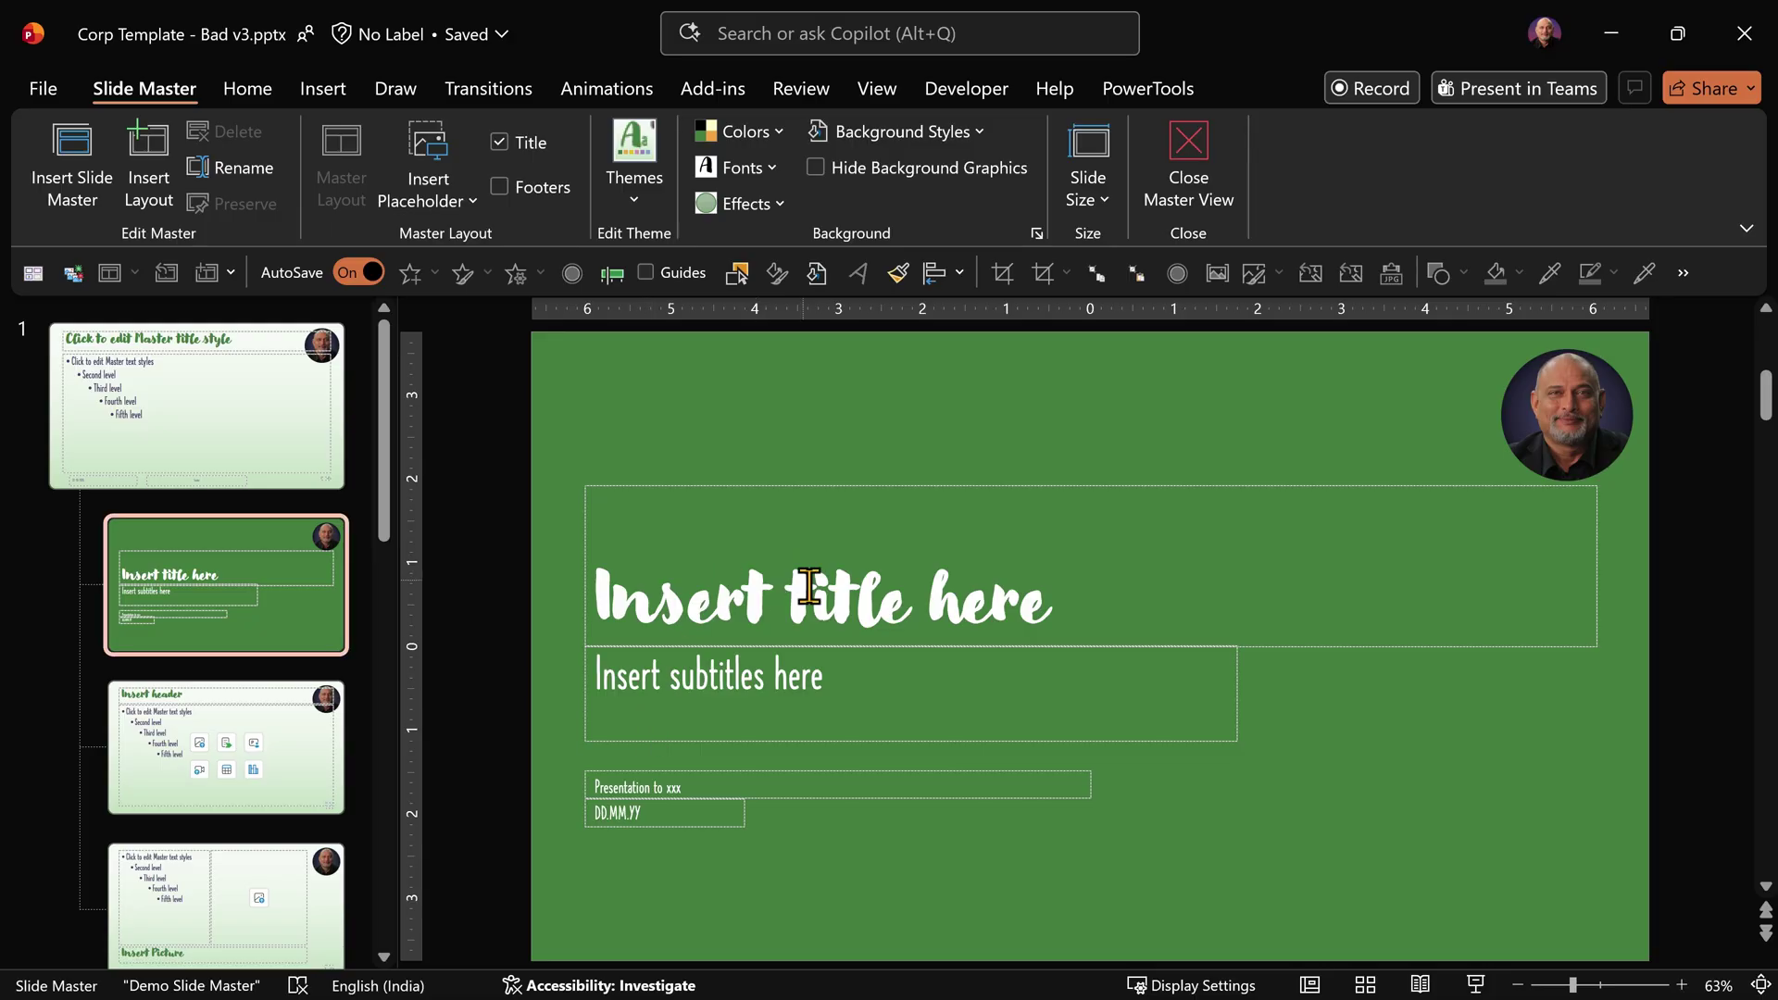
left_click(807, 596)
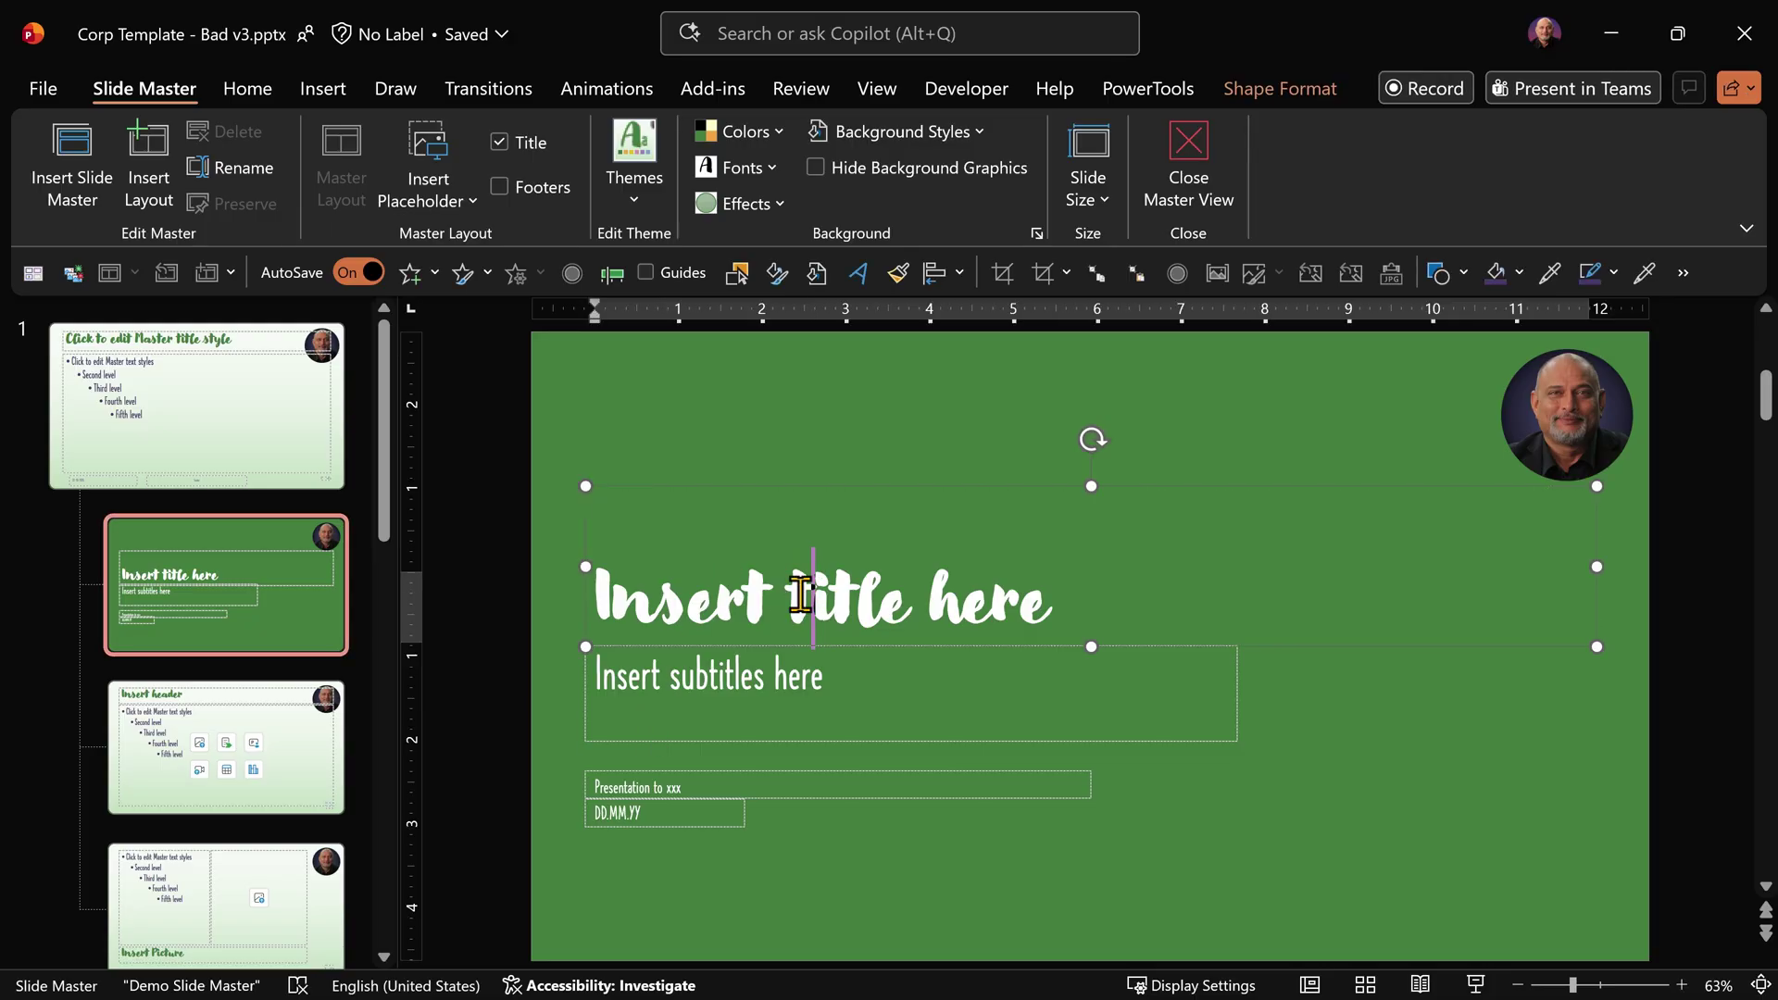
left_click(471, 485)
left_click(457, 205)
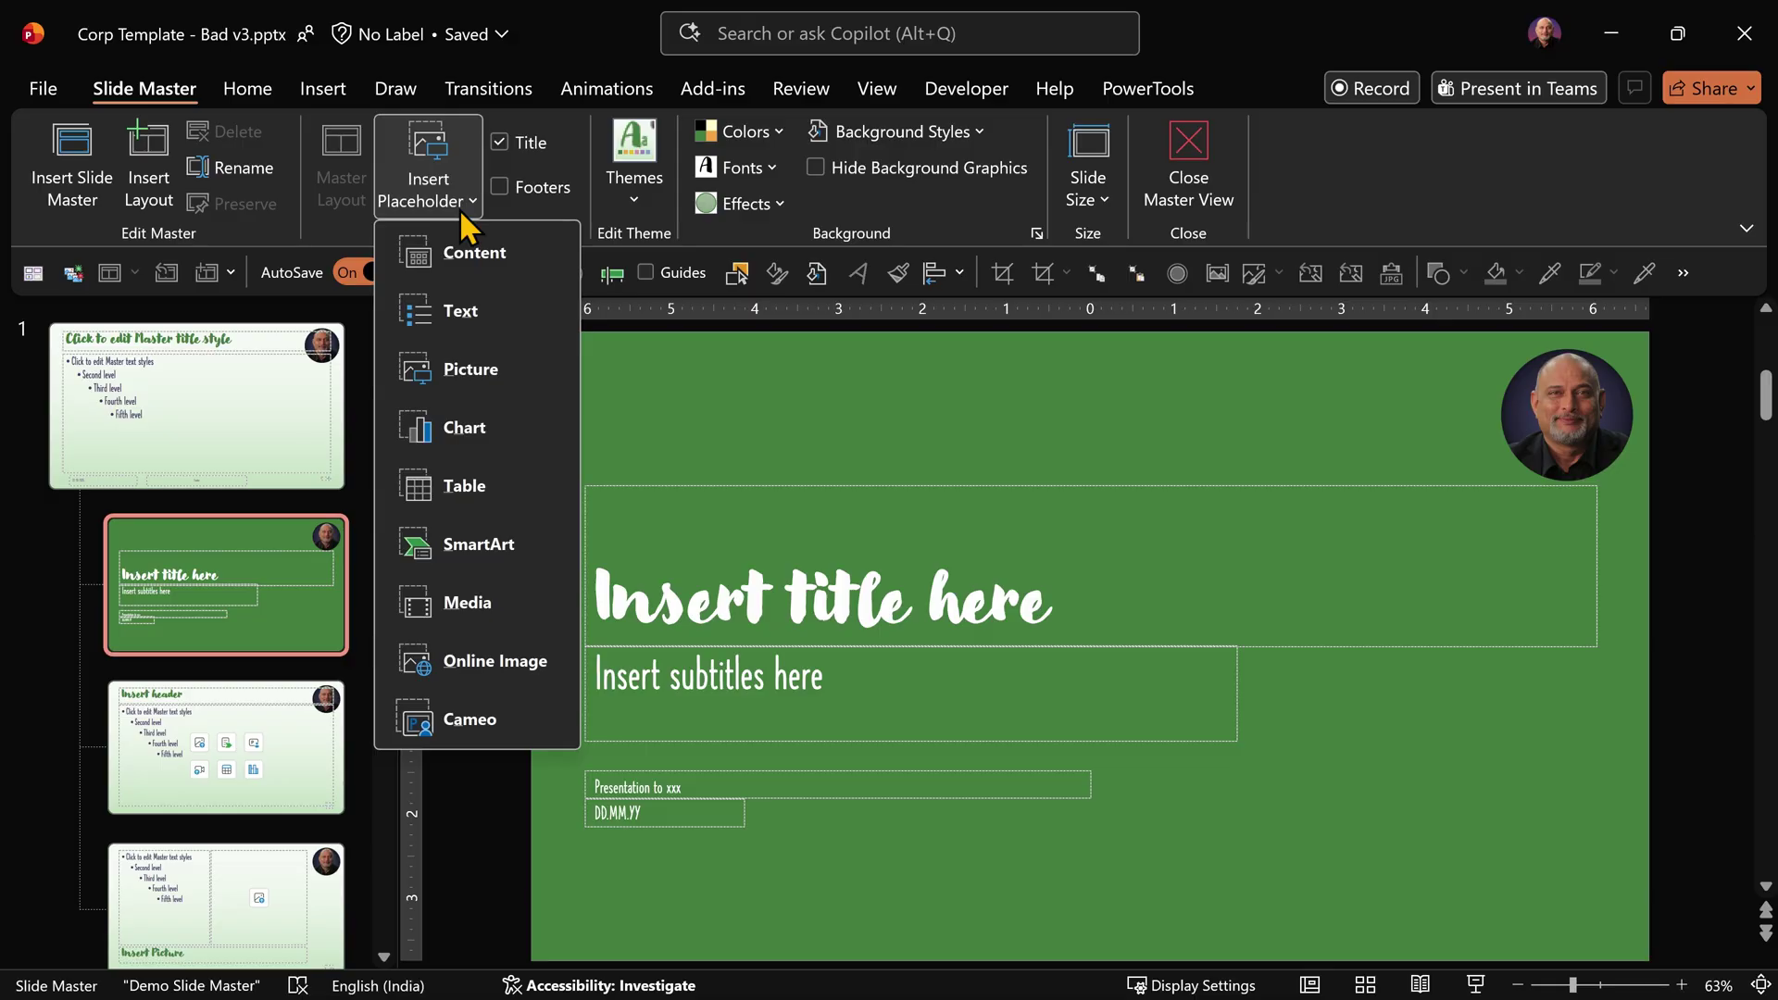
left_click(778, 551)
left_click(766, 589)
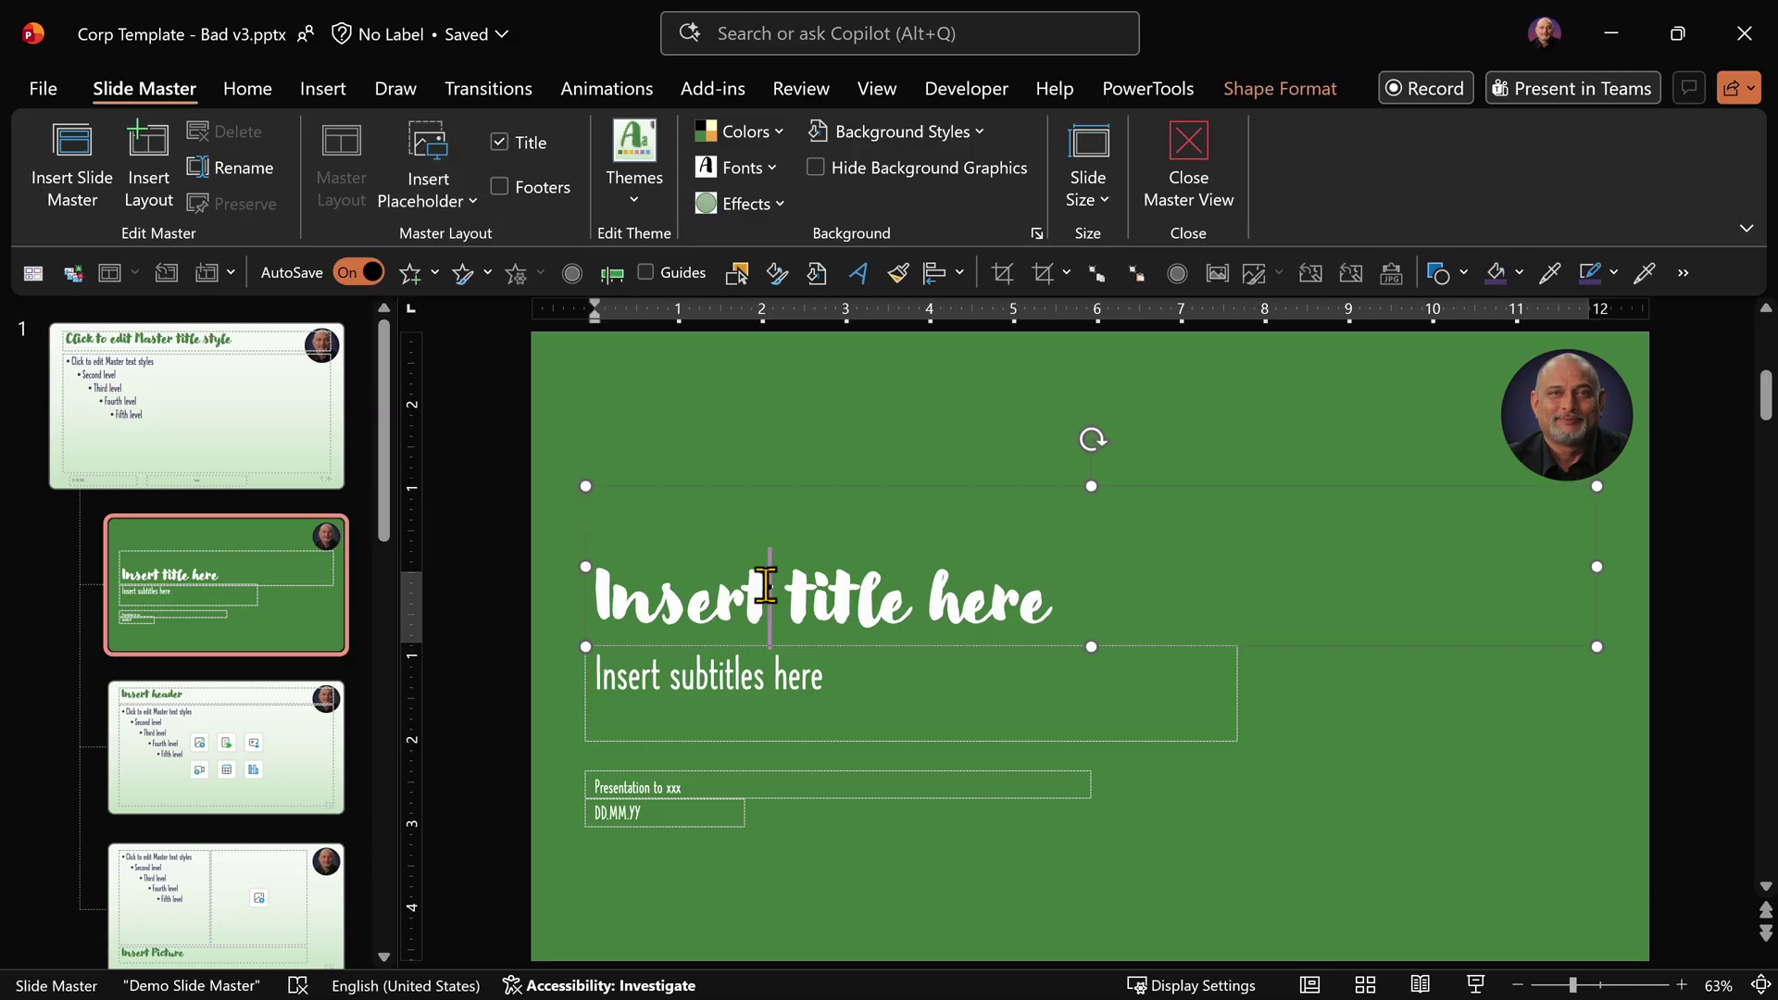
Select the Insert header layout's title and body placeholders and view the Insert Placeholder types.
left_click(317, 741)
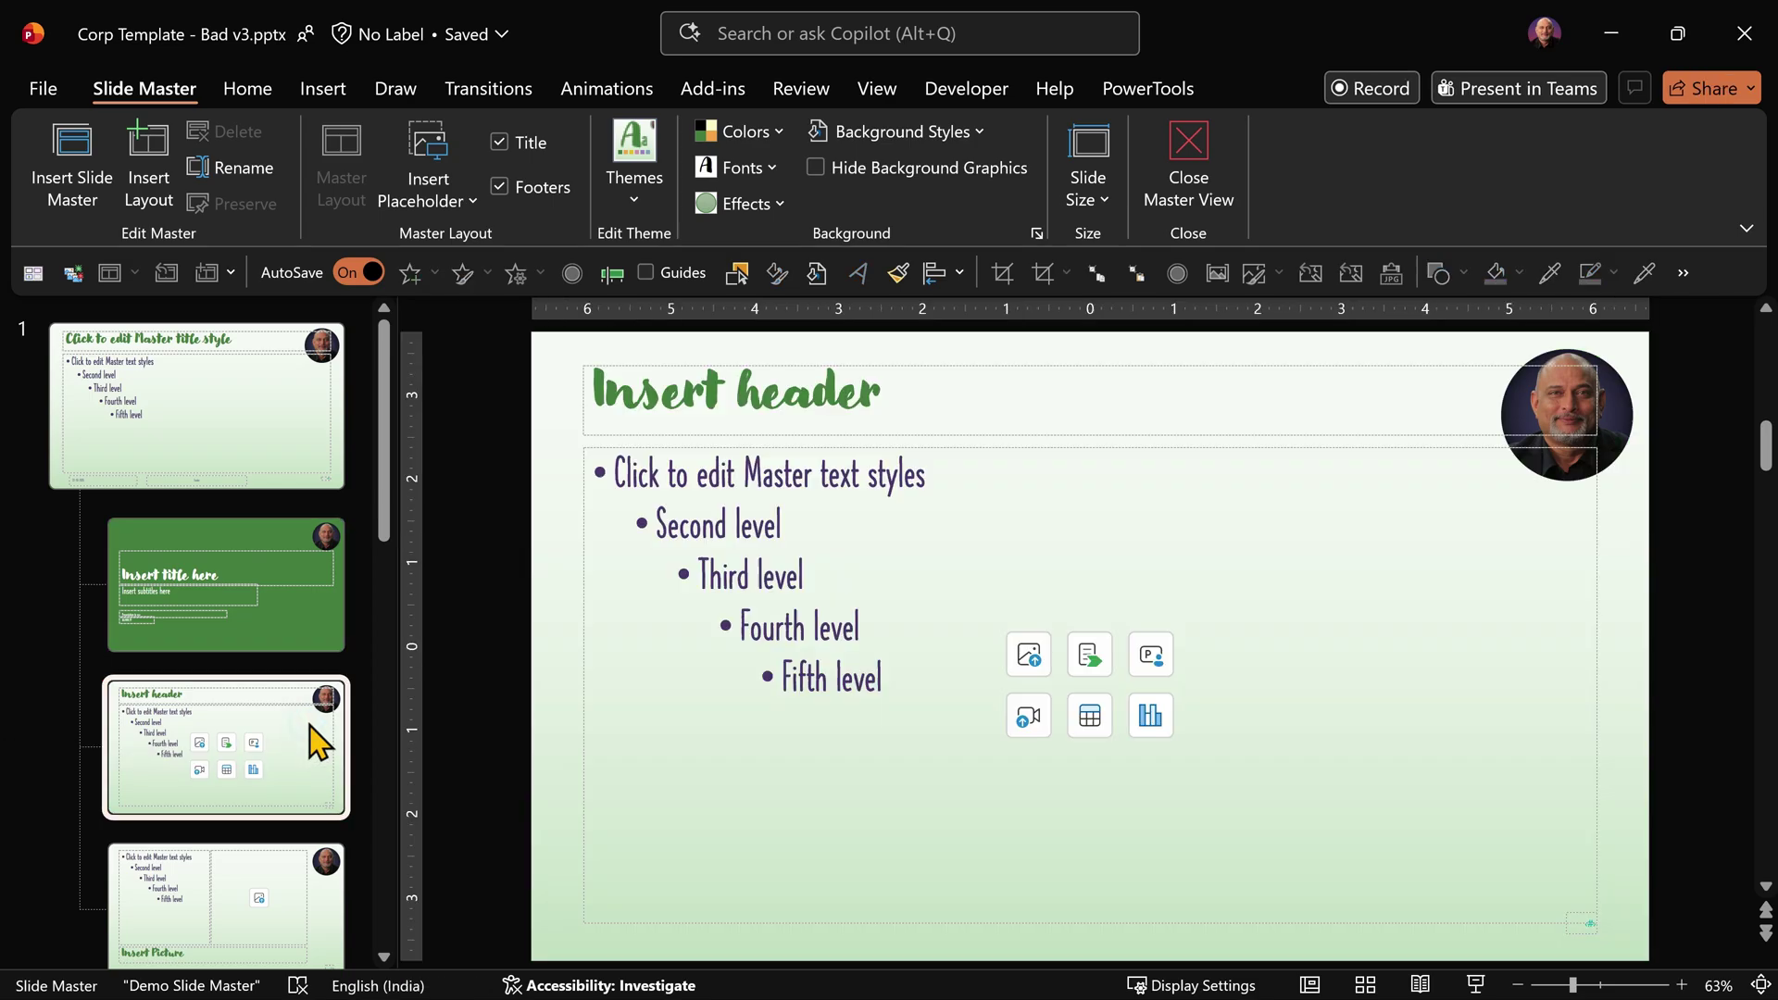
left_click(732, 396)
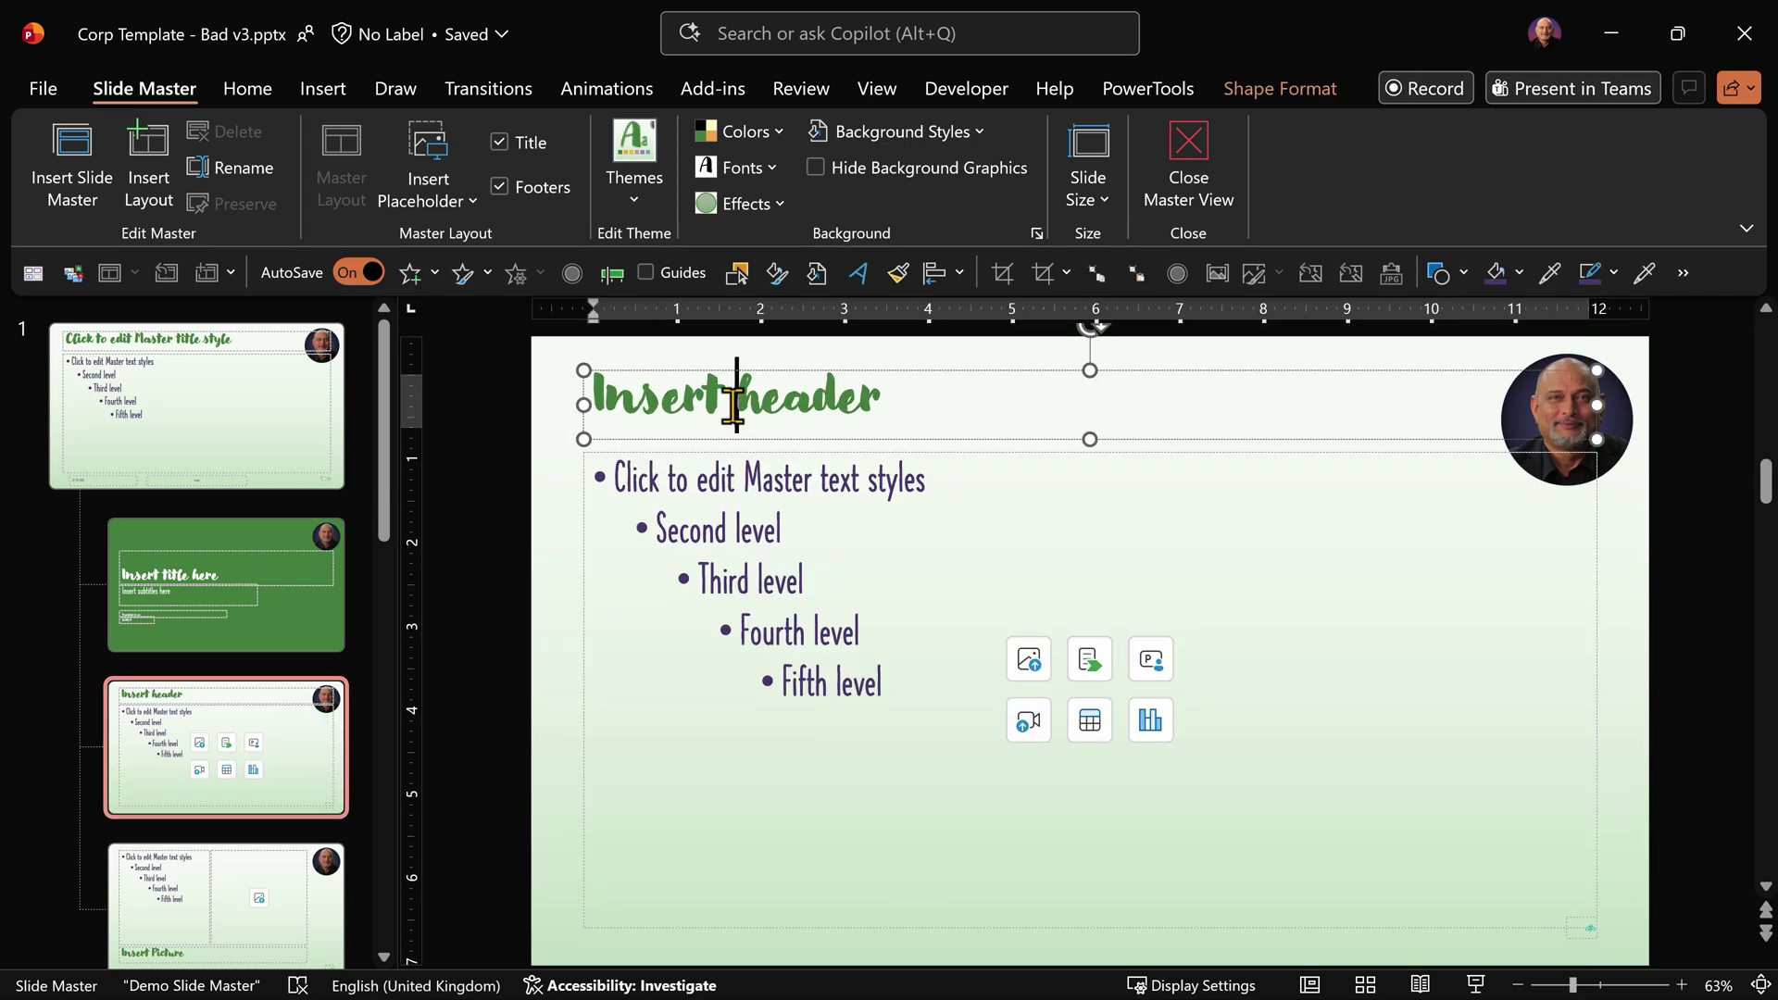
left_click(751, 526)
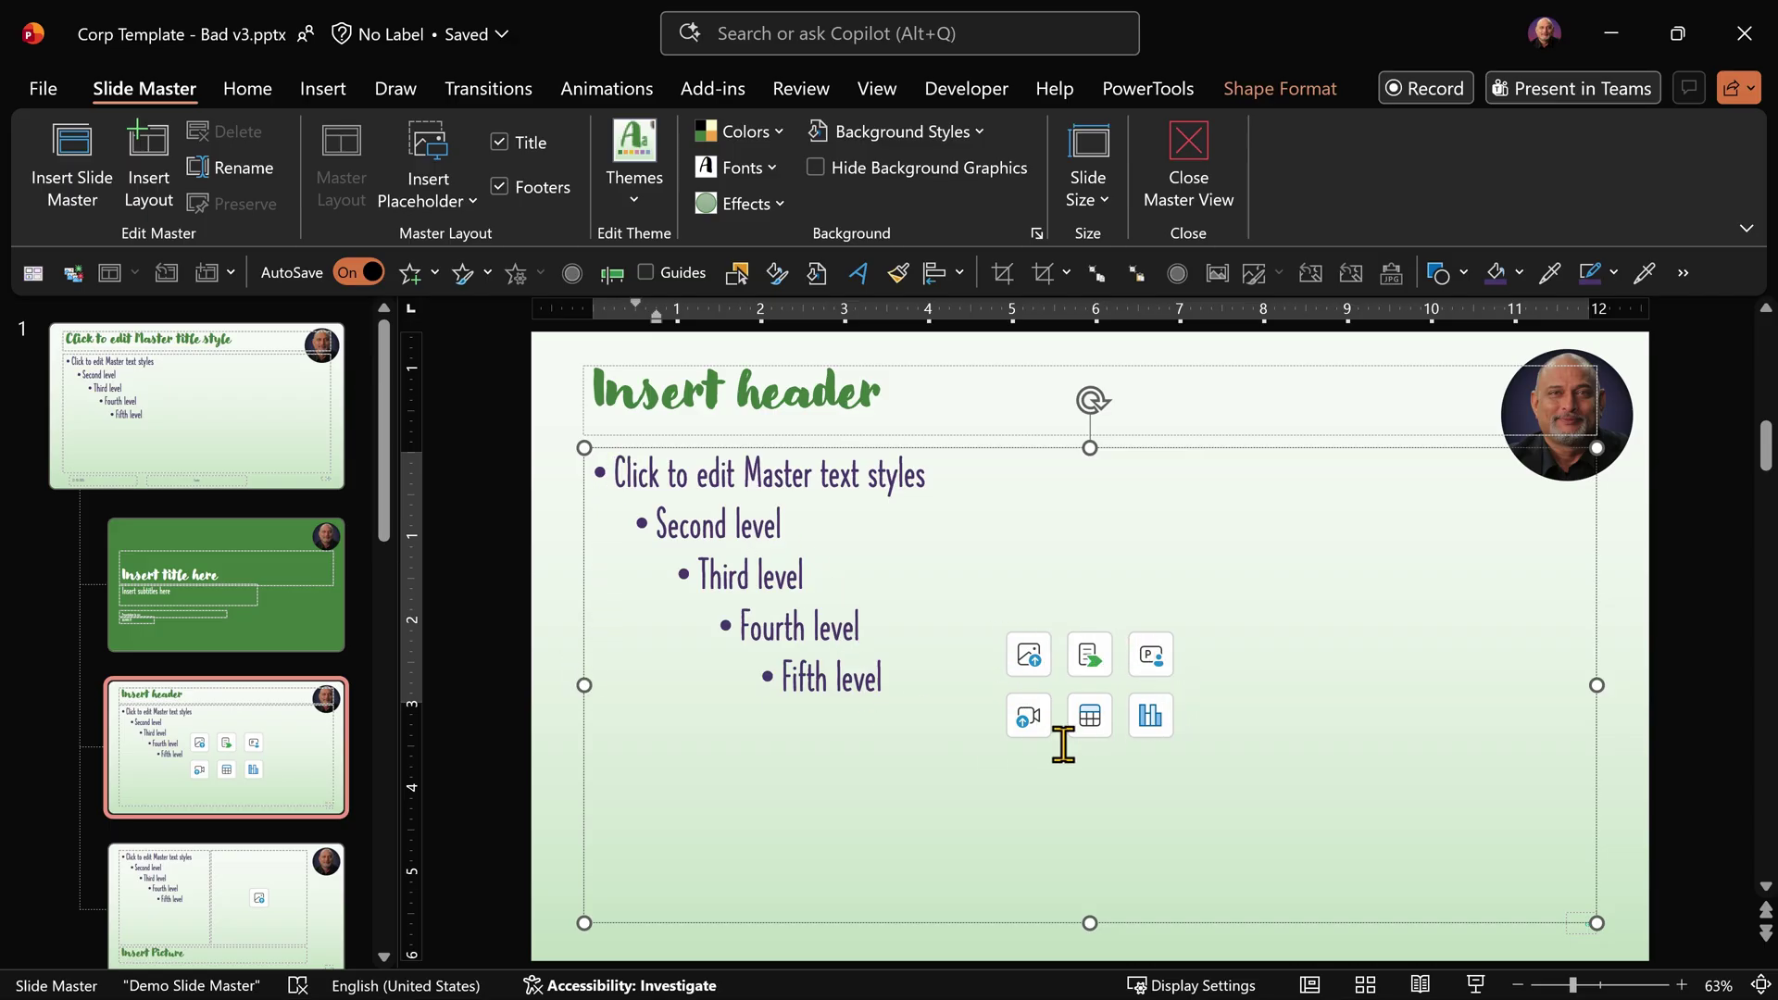
left_click(428, 185)
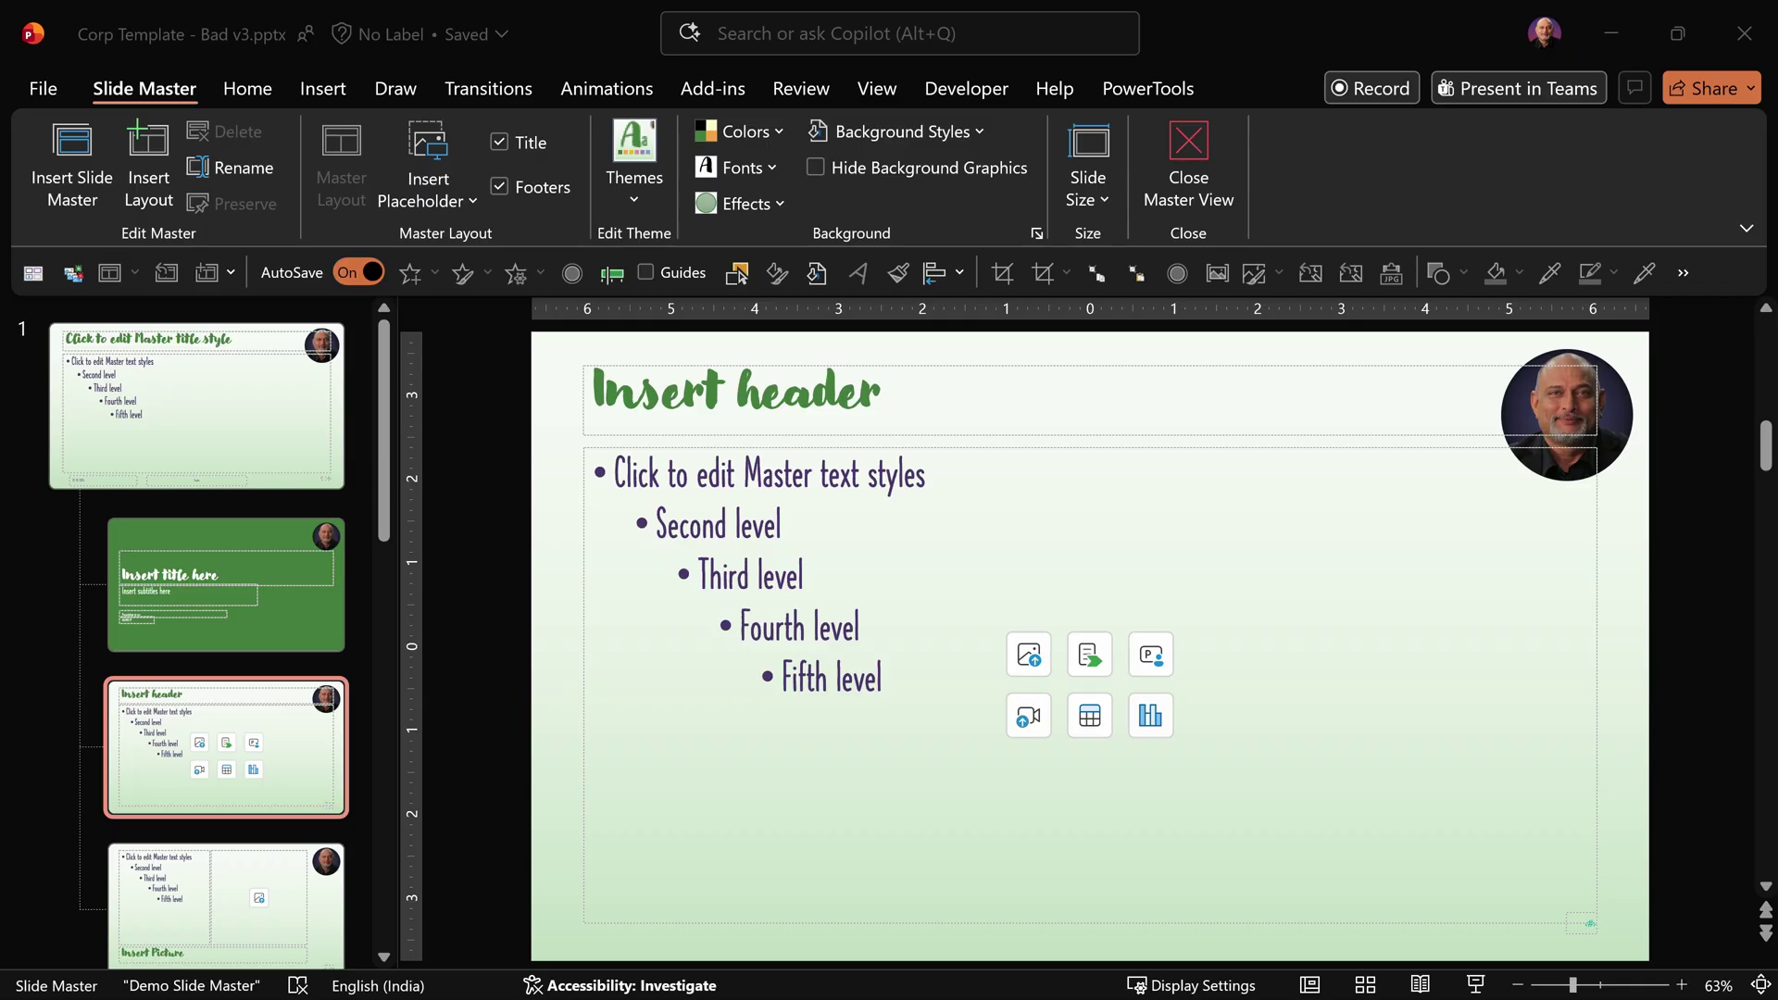
Return to Normal view and choose Copilot's Create a new presentation option.
left_click(1310, 985)
left_click(622, 354)
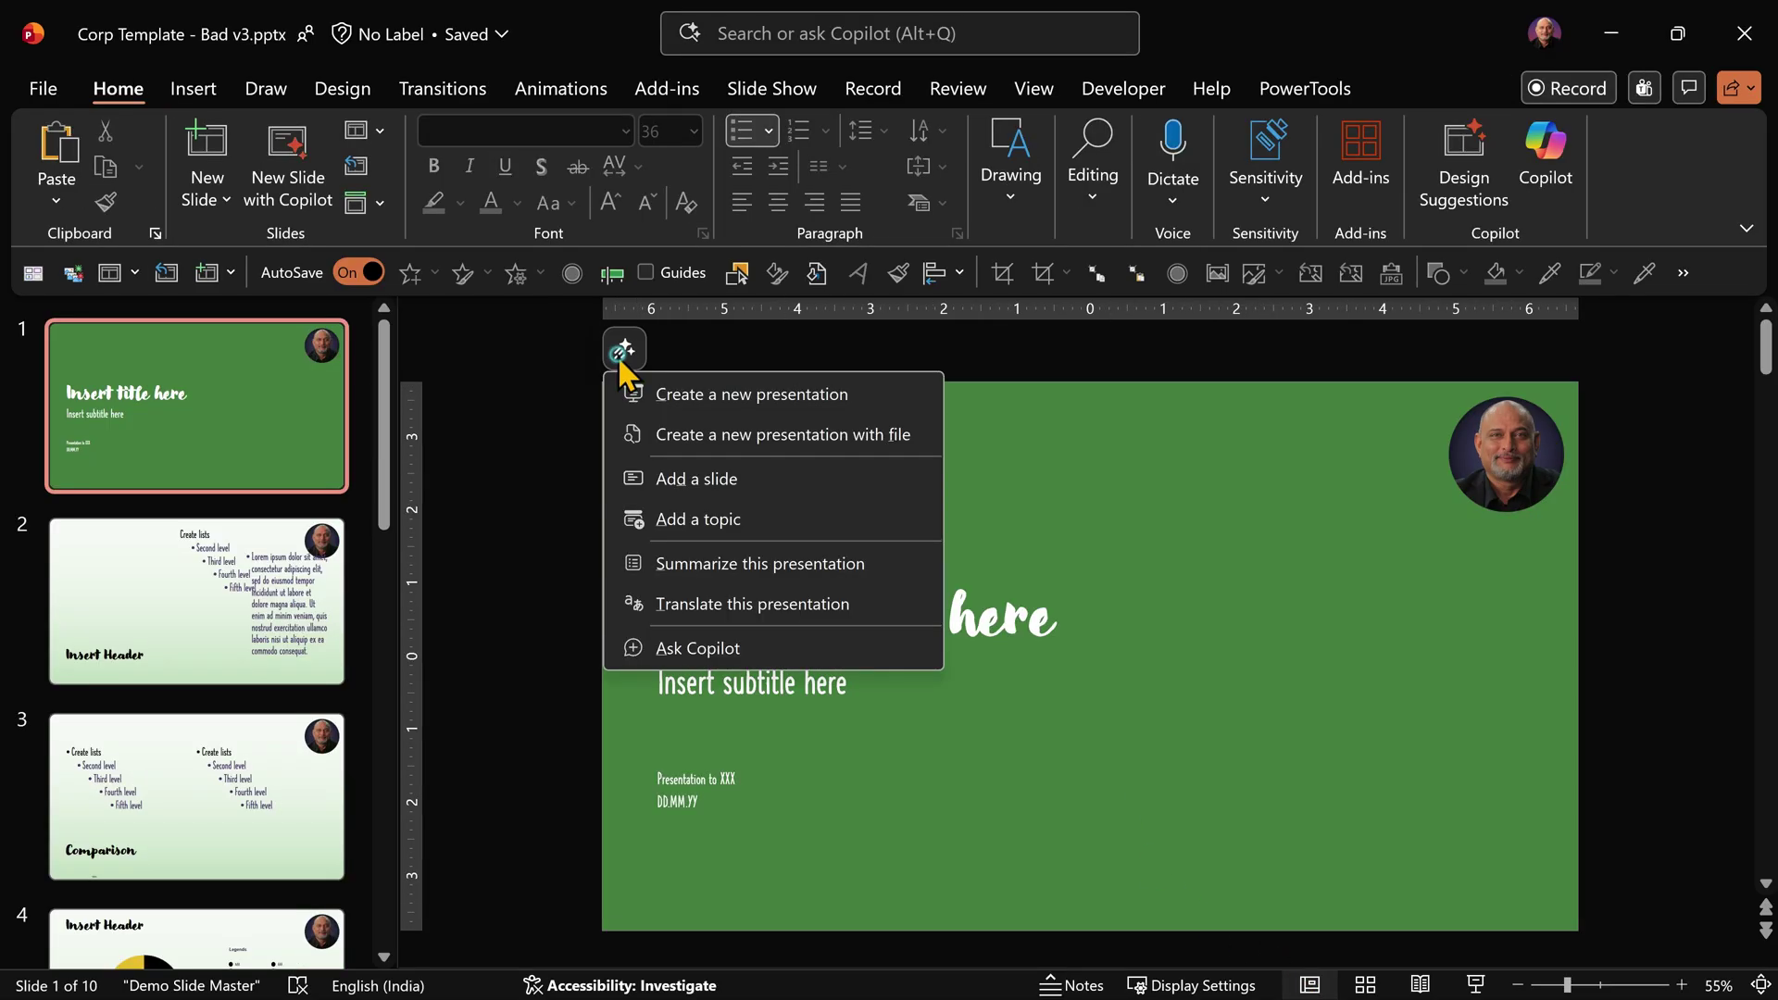
left_click(713, 402)
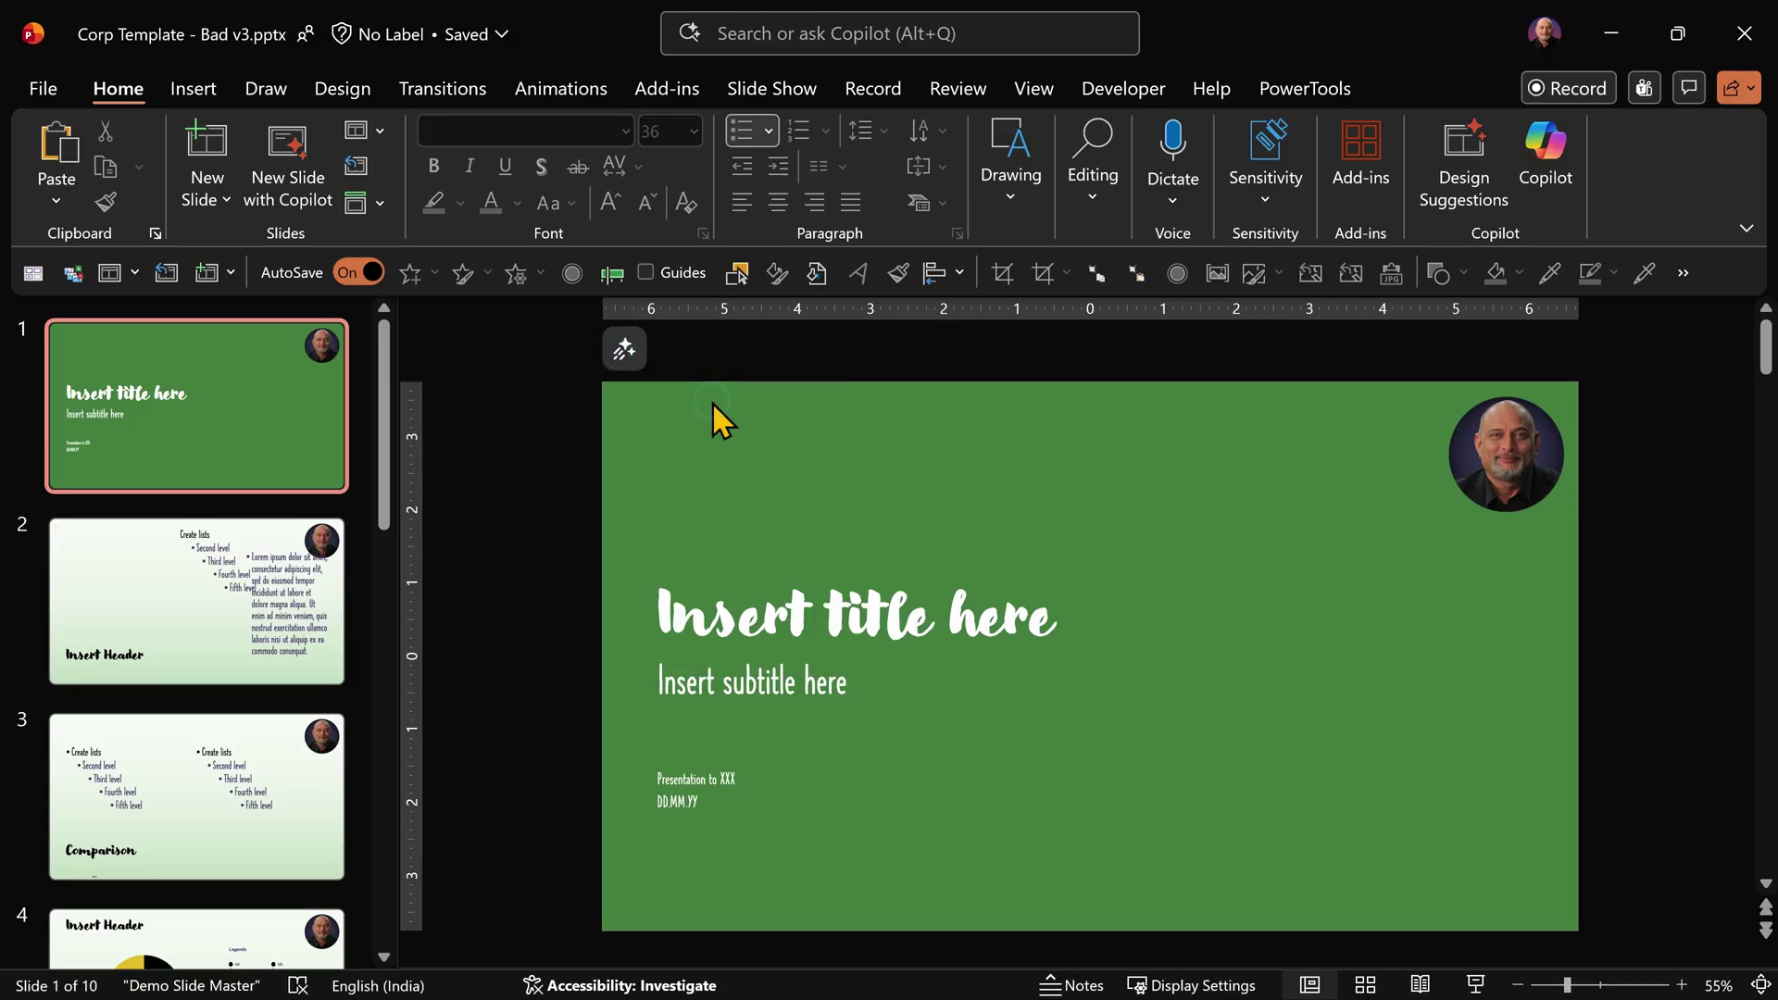